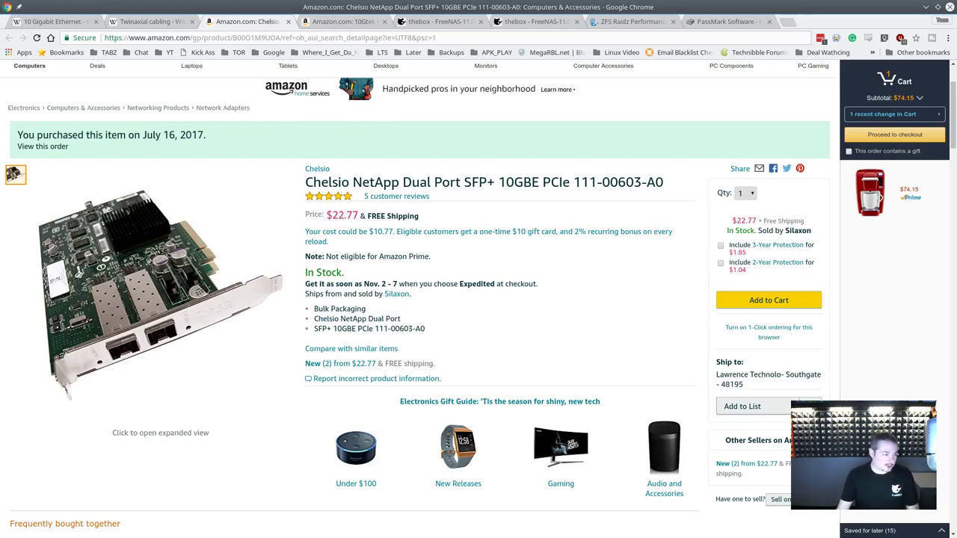
Step: Switch to the Citrix10gbe.dia network diagram in Dia, examine the FreeNAS to Citrix Xen Server links, and return to Chrome
left_click_drag(0, 152, 736, 152)
double_click(736, 152)
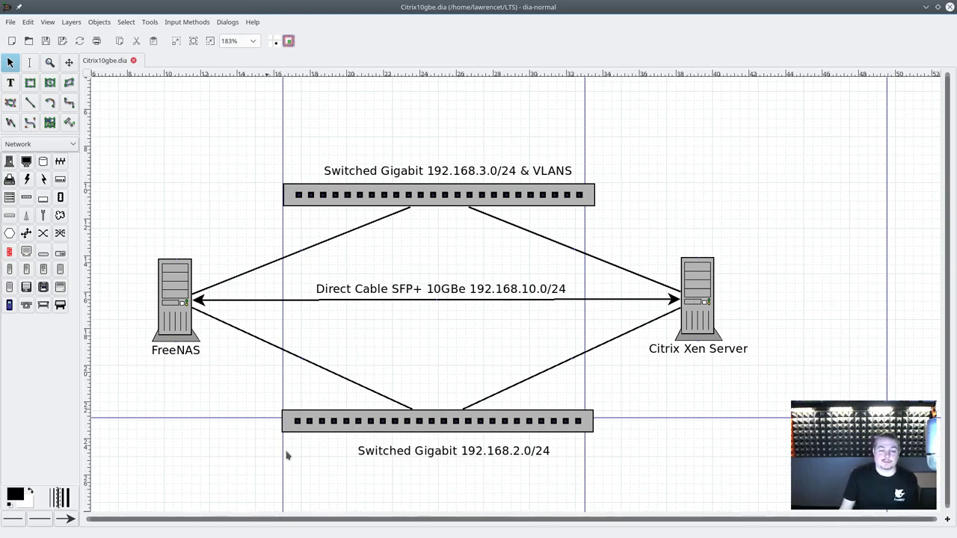
double_click(502, 6)
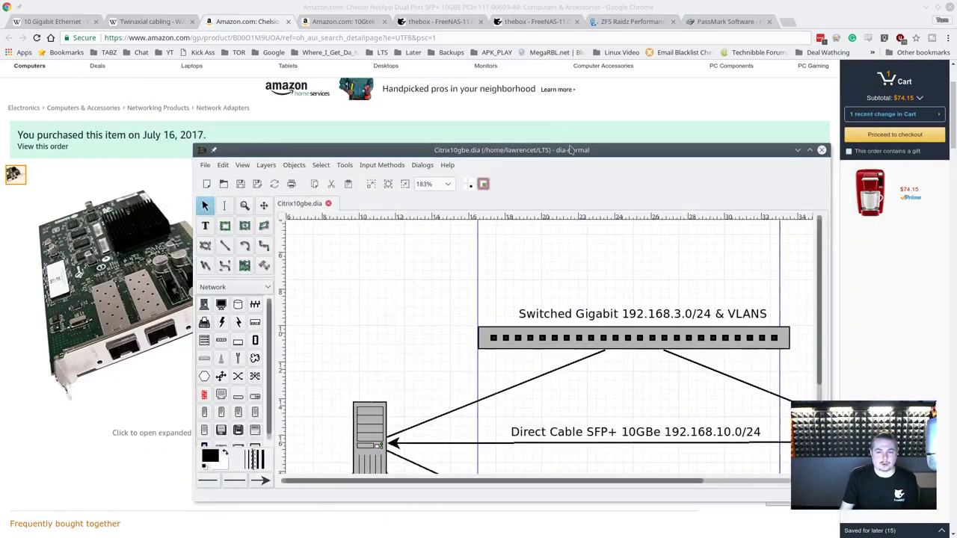
key("super+Page_Down")
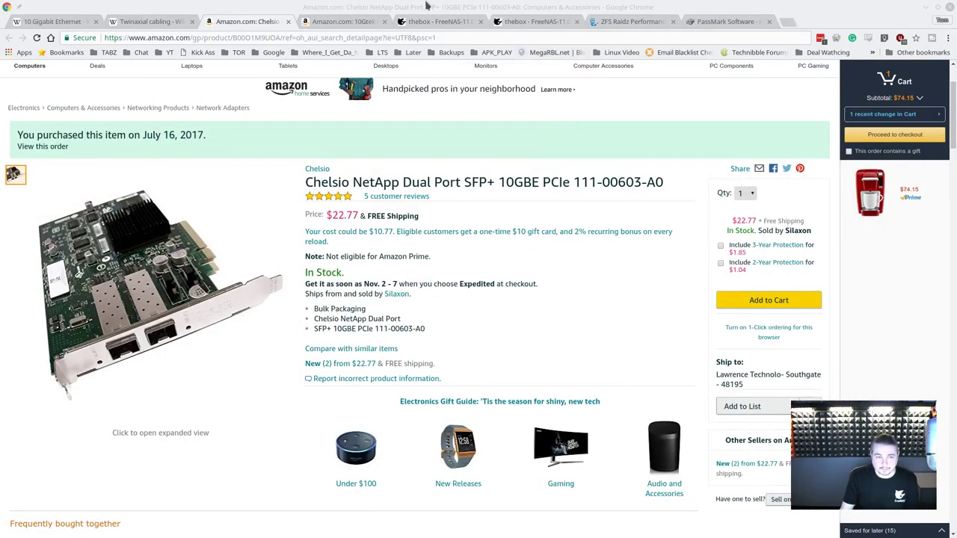
Step: Examine the FreeNAS server's system information, including its platform and memory
left_click(463, 23)
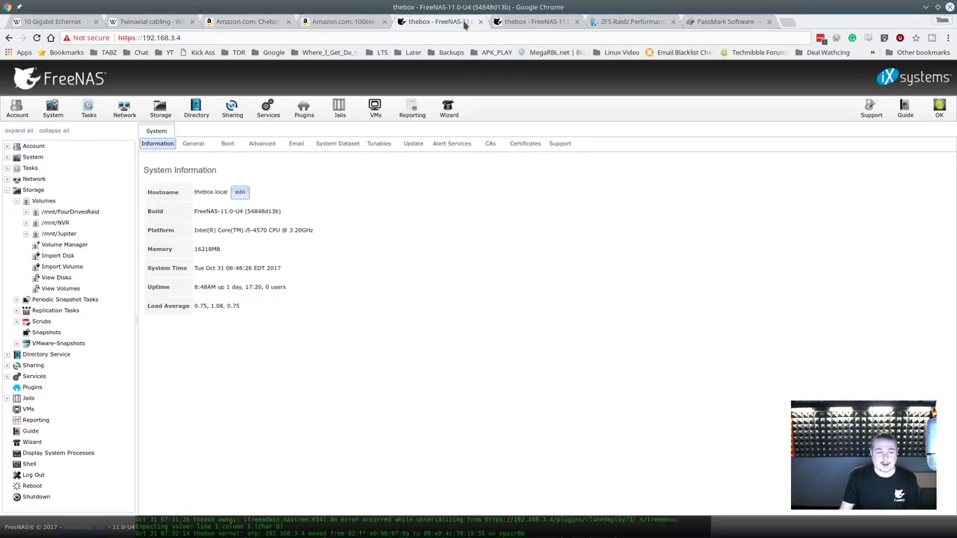
triple_click(274, 233)
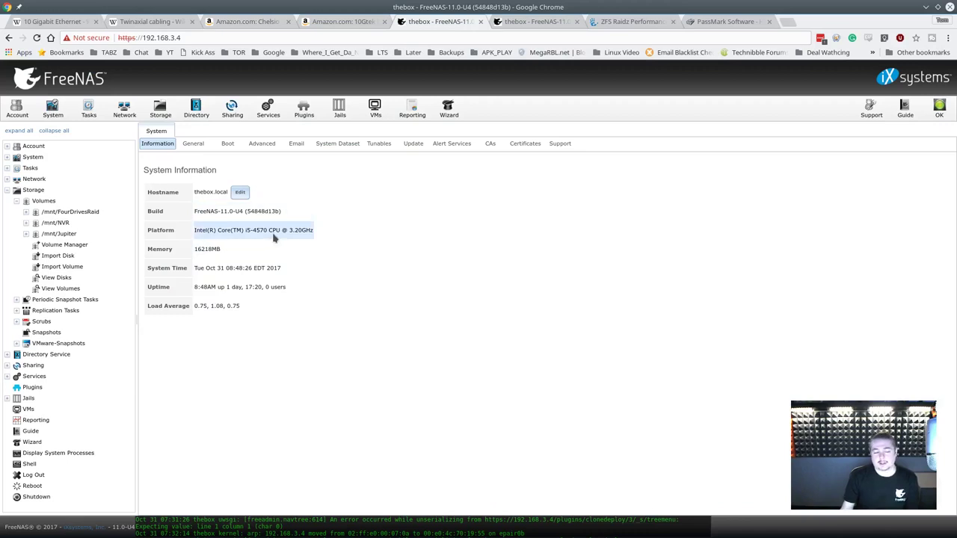
mouse_move(274, 237)
left_mouse_down()
mouse_move(272, 134)
mouse_move(261, 250)
mouse_move(258, 238)
left_mouse_up()
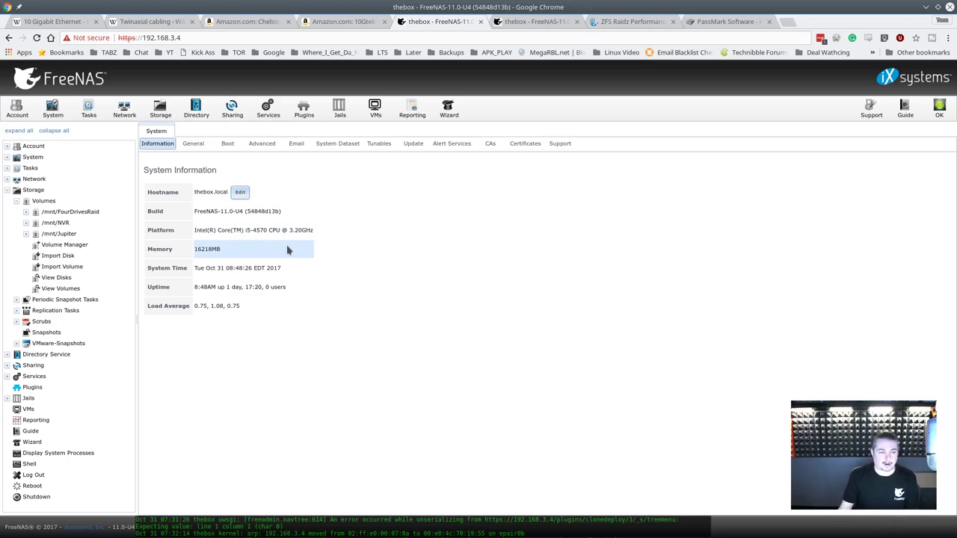
Step: Review the configured FreeNAS network interfaces and the volume status of the Jupiter pool
left_click(124, 108)
left_click(216, 145)
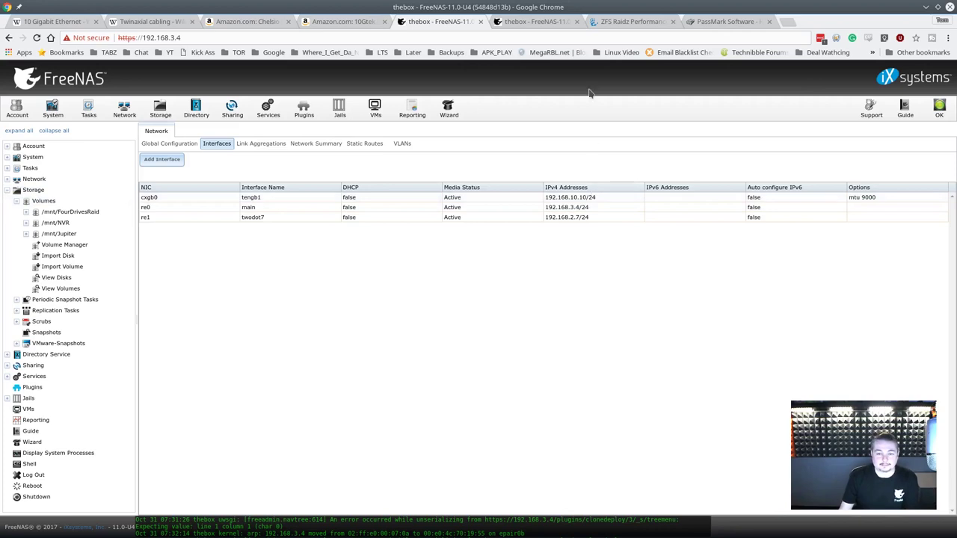
left_click(537, 25)
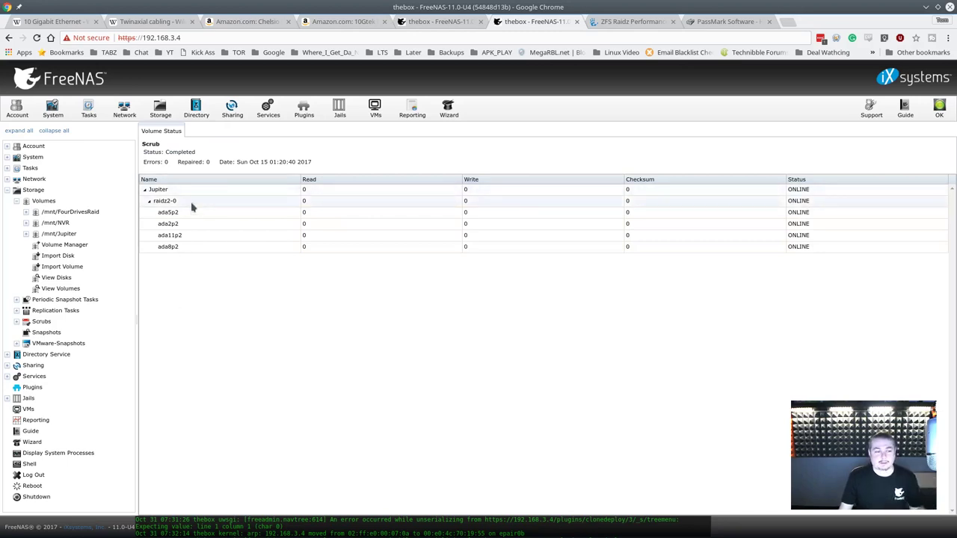
Step: Switch to XenCenter and review the xenifer server's network interface cards and network configuration
double_click(521, 6)
key("super+Down")
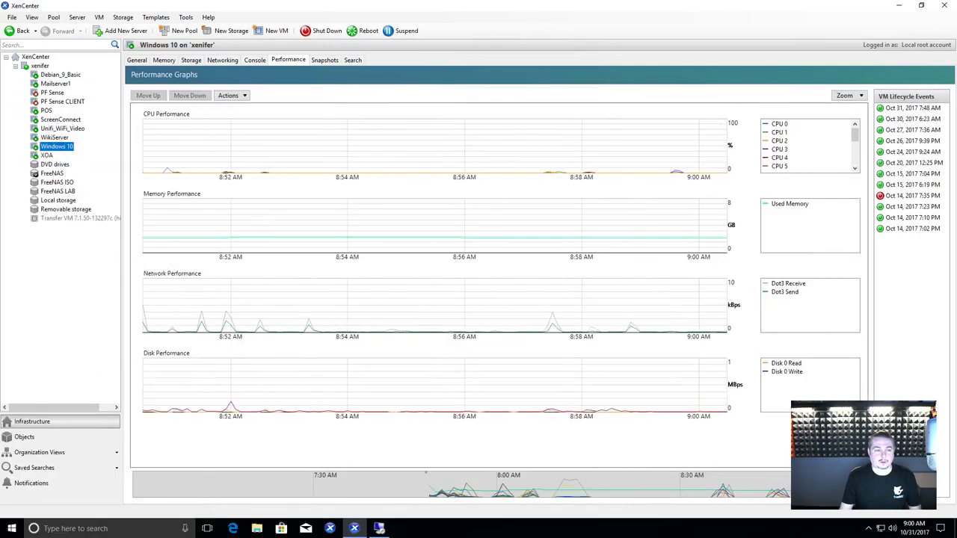
left_click(41, 65)
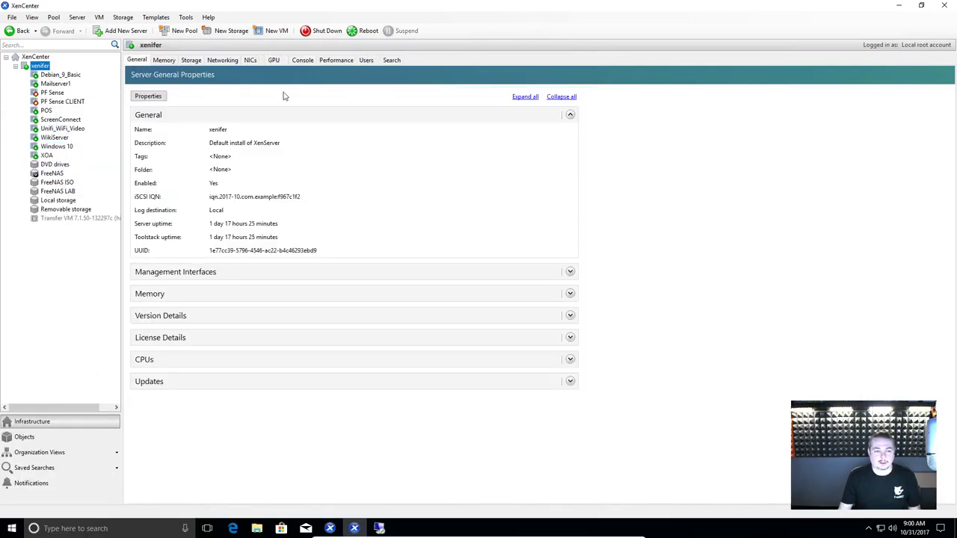
left_click(251, 60)
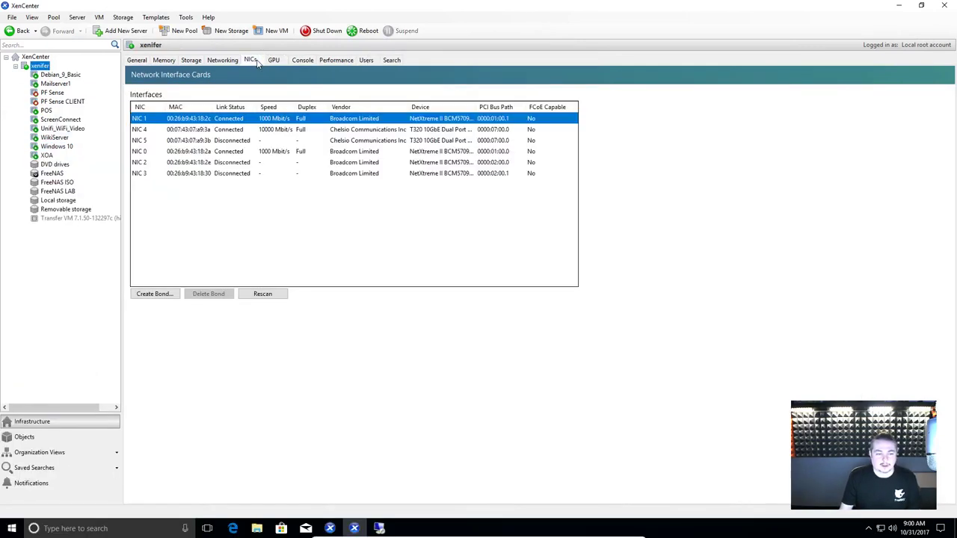
left_click(224, 62)
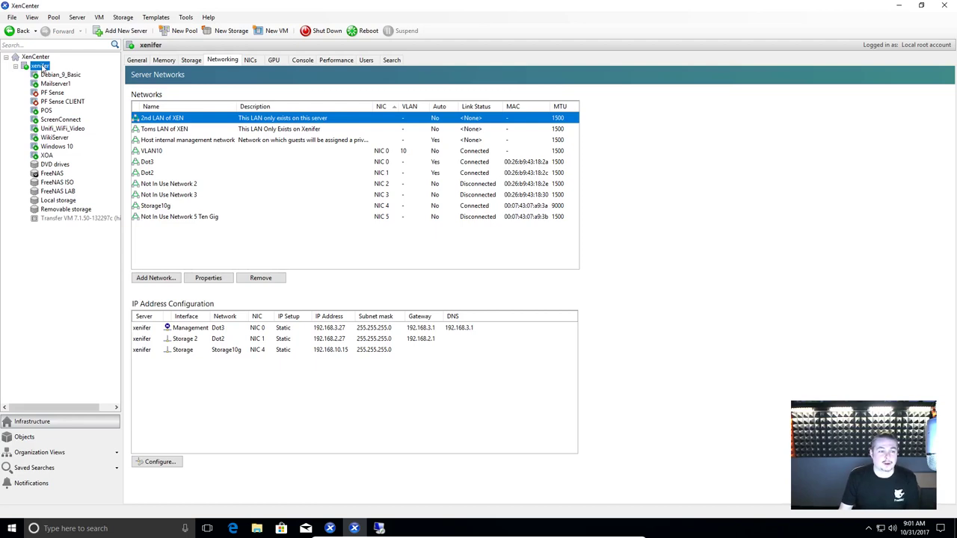
Step: Review the general and storage properties of the FreeNAS storage repository on xenifer
left_click(55, 174)
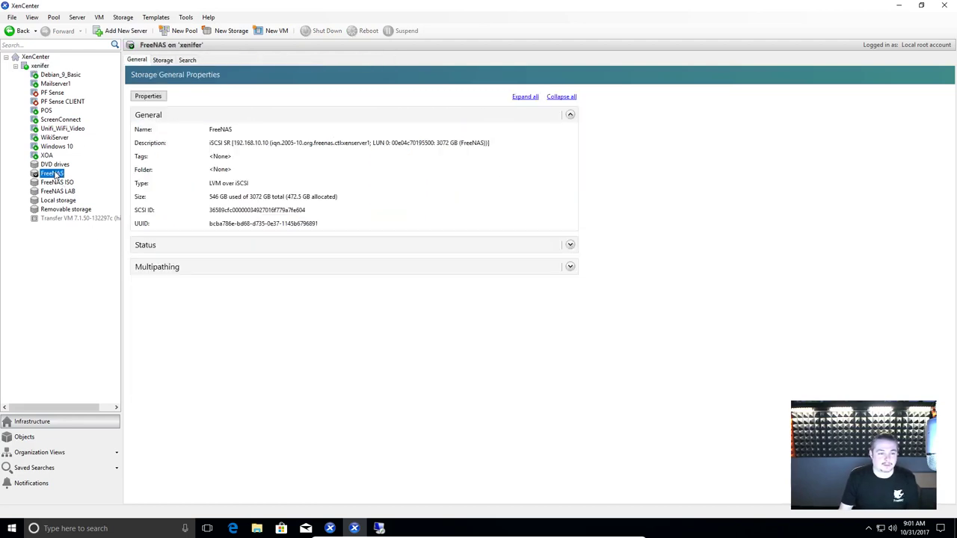
left_click(160, 60)
left_click(141, 61)
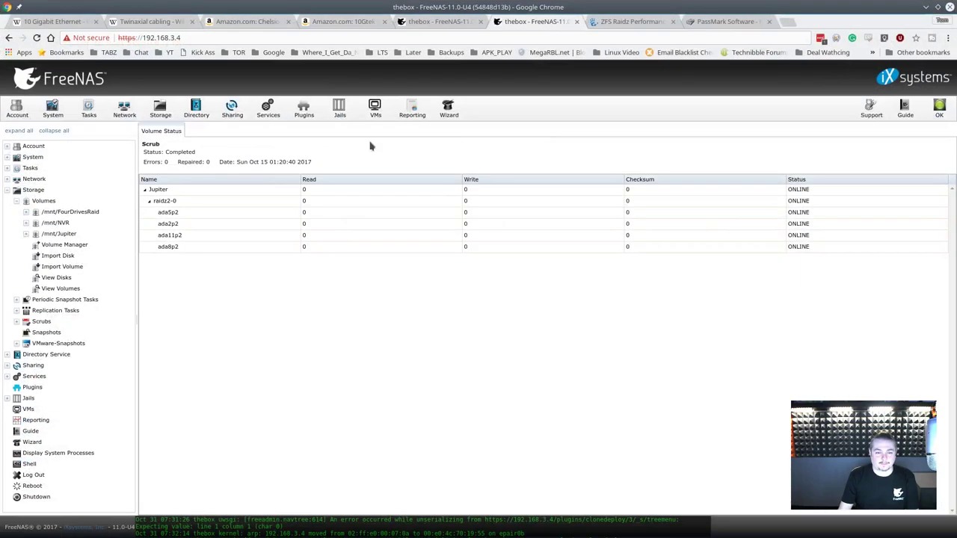
Step: Switch back to FreeNAS and show the portals configured for the iSCSI service
left_click(274, 122)
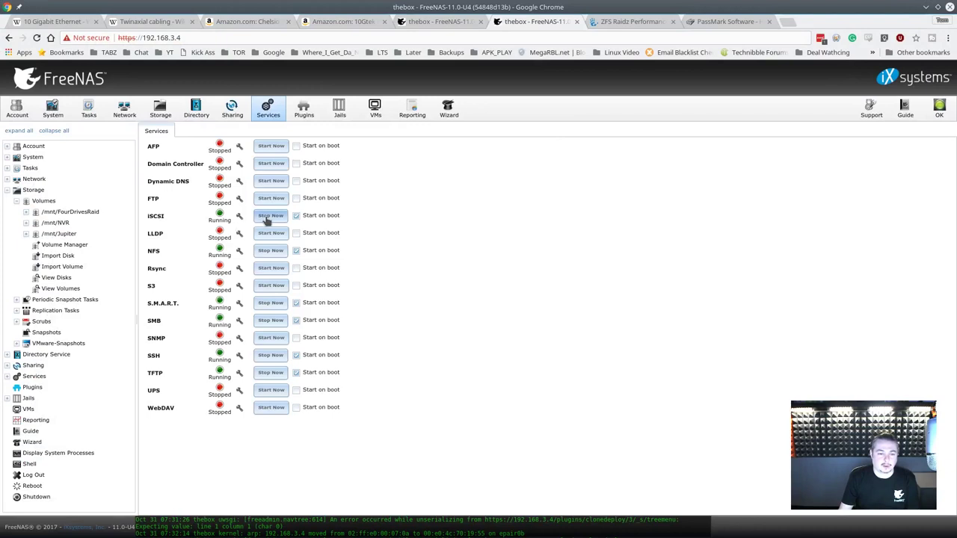
left_click(240, 216)
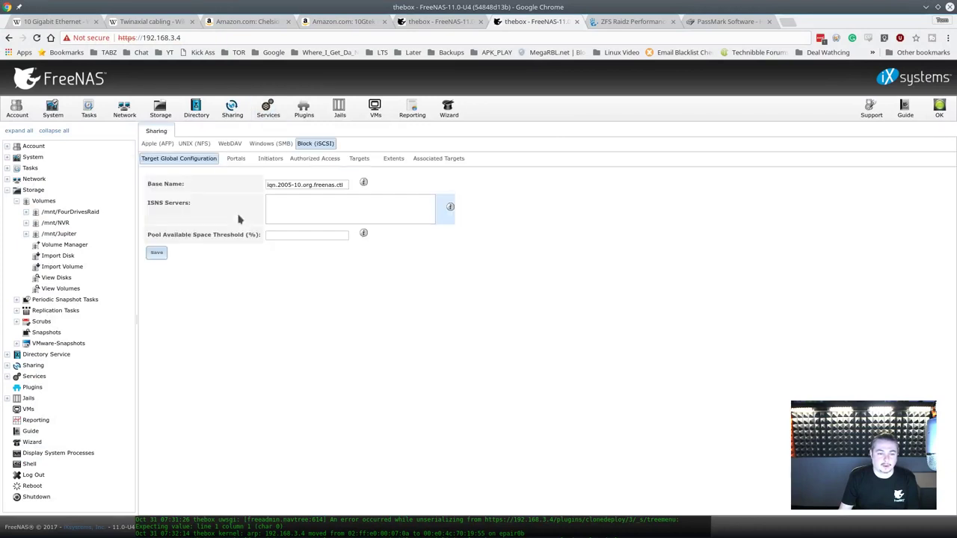
left_click(236, 158)
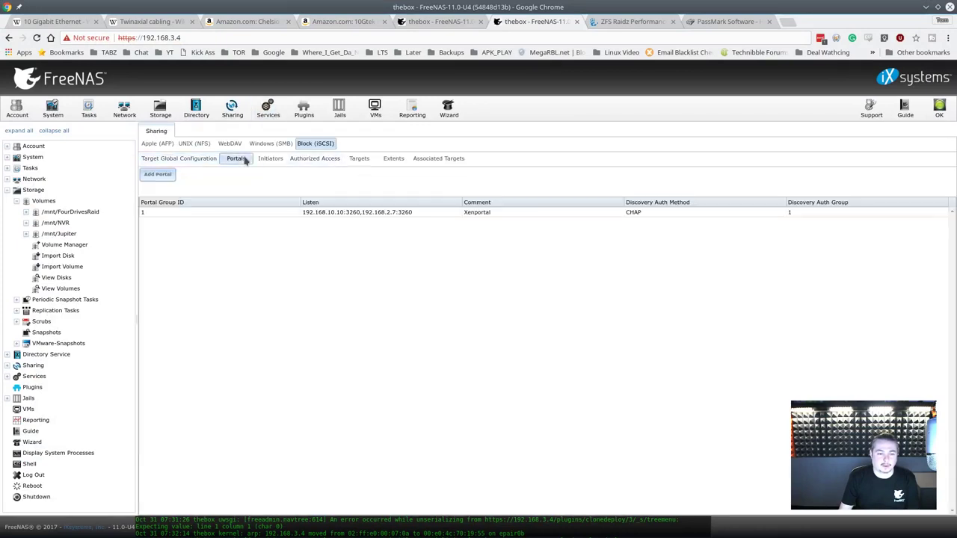
Step: Inspect the Xenportal portal's IP addresses and ports in its settings, and close them without changes
left_click(354, 215)
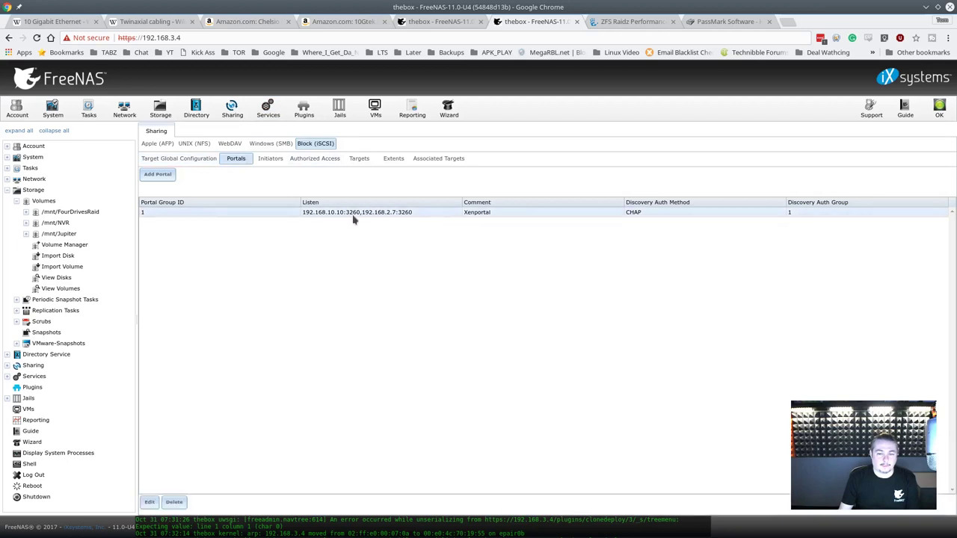
left_click(149, 502)
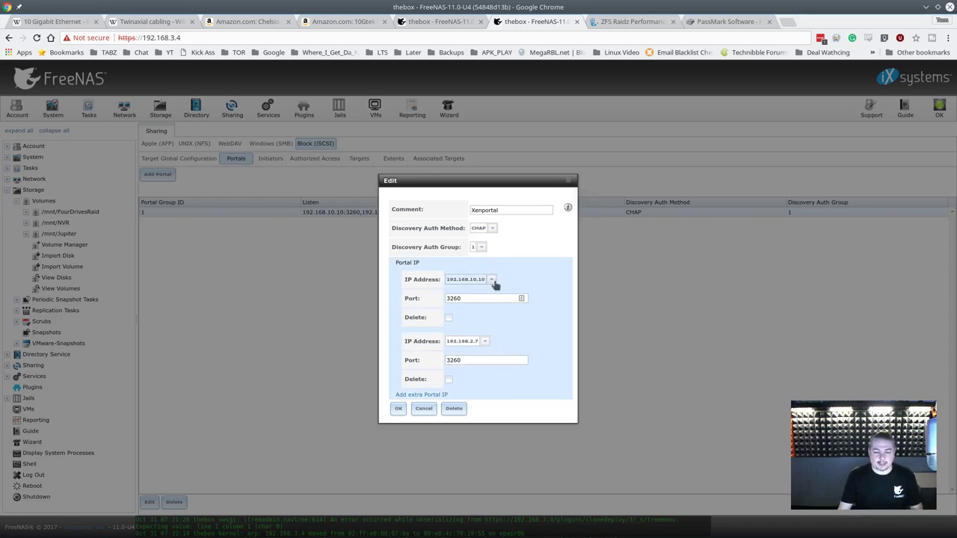
left_click(568, 182)
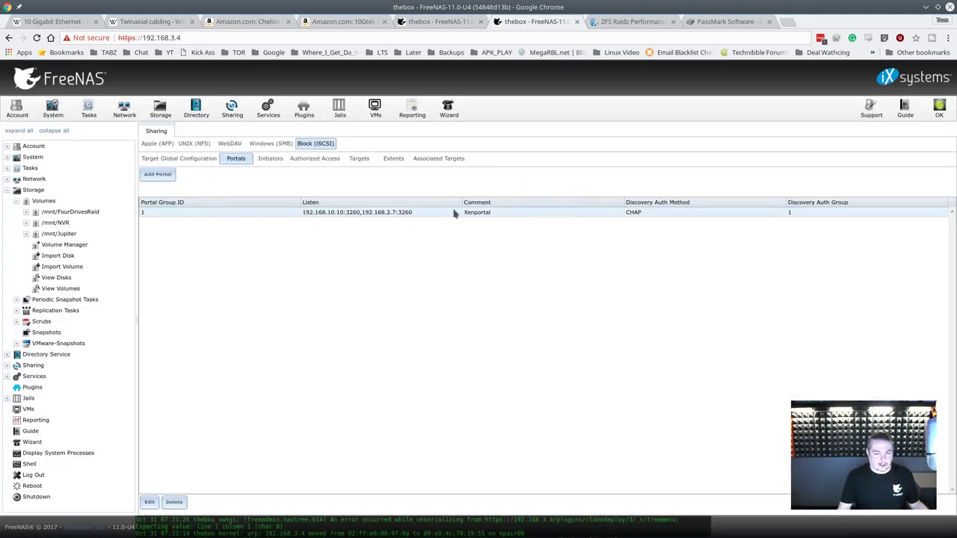
left_click(371, 215)
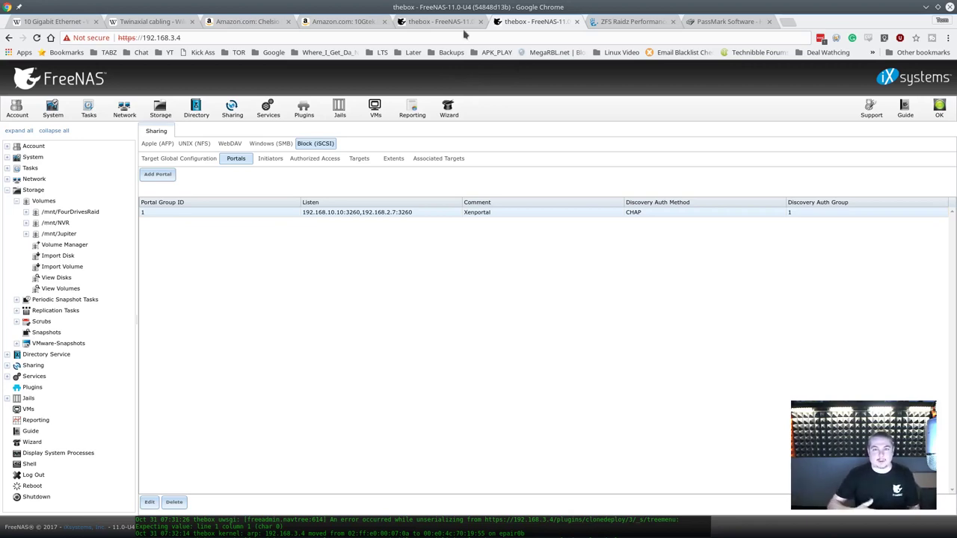
Step: Open the ZFS Raidz Performance article and examine the 4x 4TB raidz2 (raid6) entry in the speed and capacity benchmarks
left_click(618, 23)
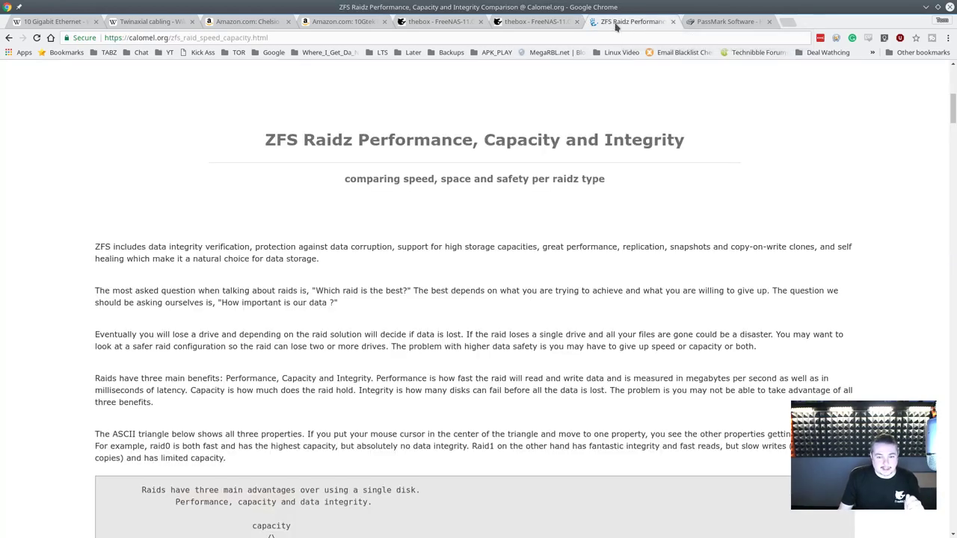
scroll(462, 369, "up", 5)
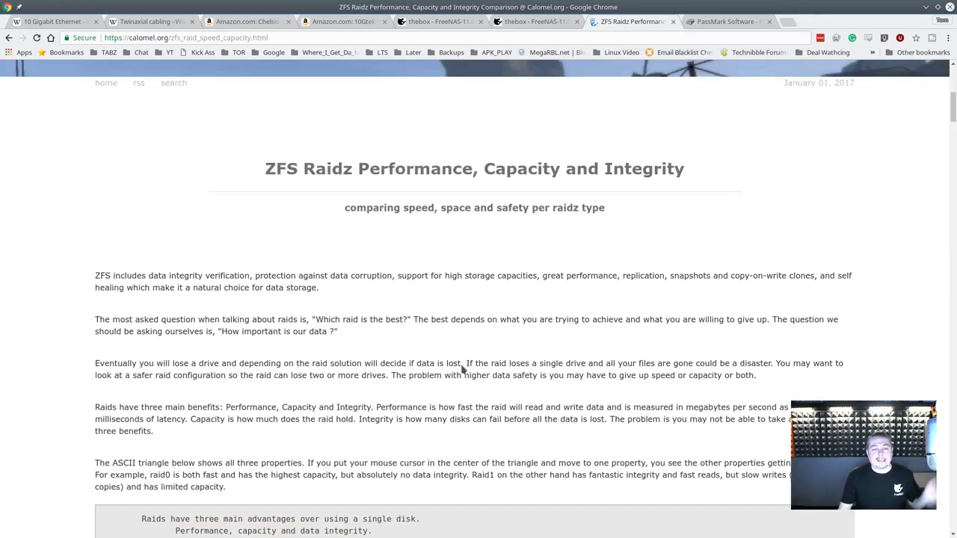
scroll(461, 370, "down", 5)
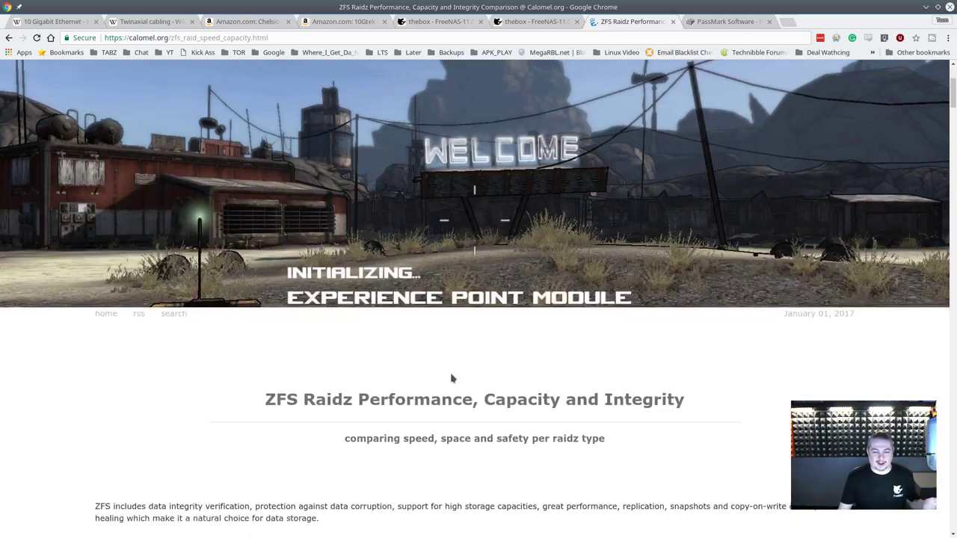
scroll(530, 273, "down", 3)
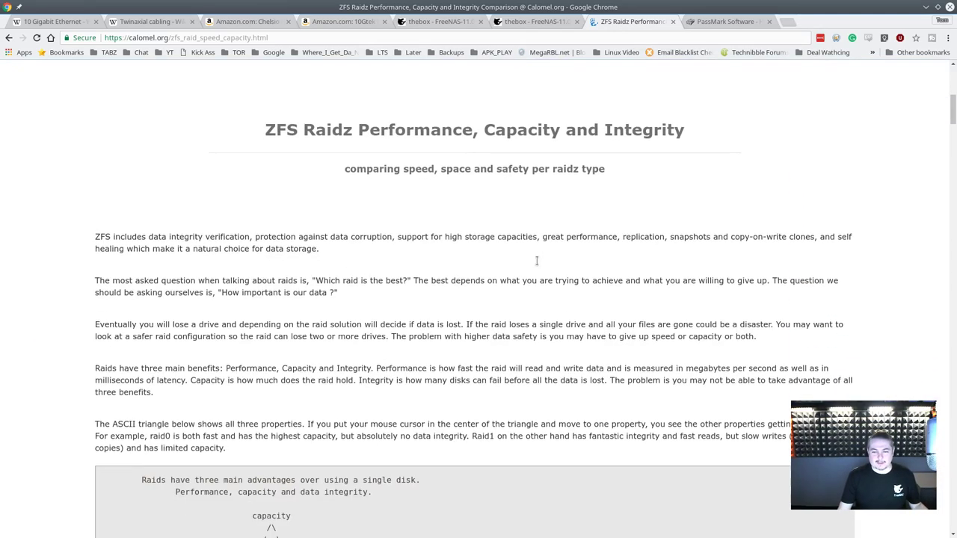
scroll(537, 265, "down", 1)
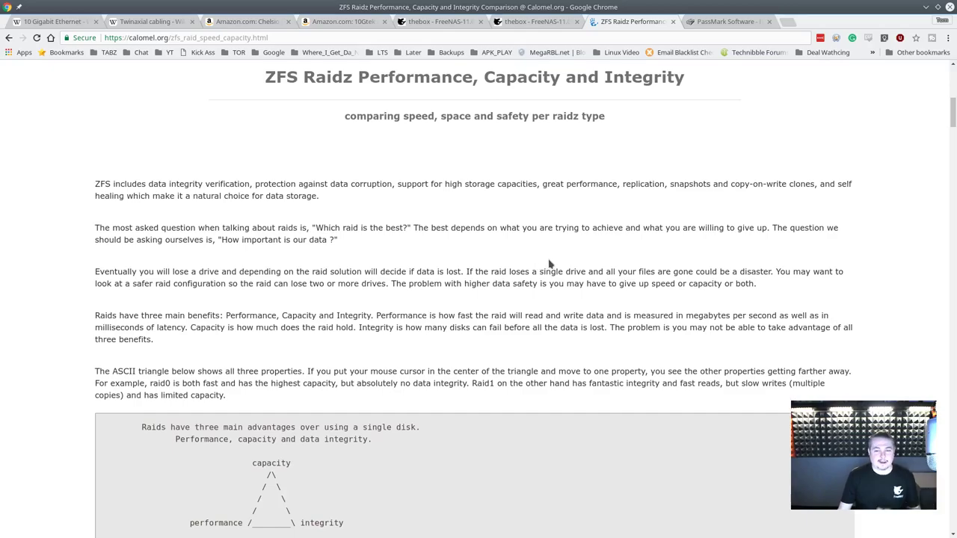
left_click_drag(953, 114, 951, 230)
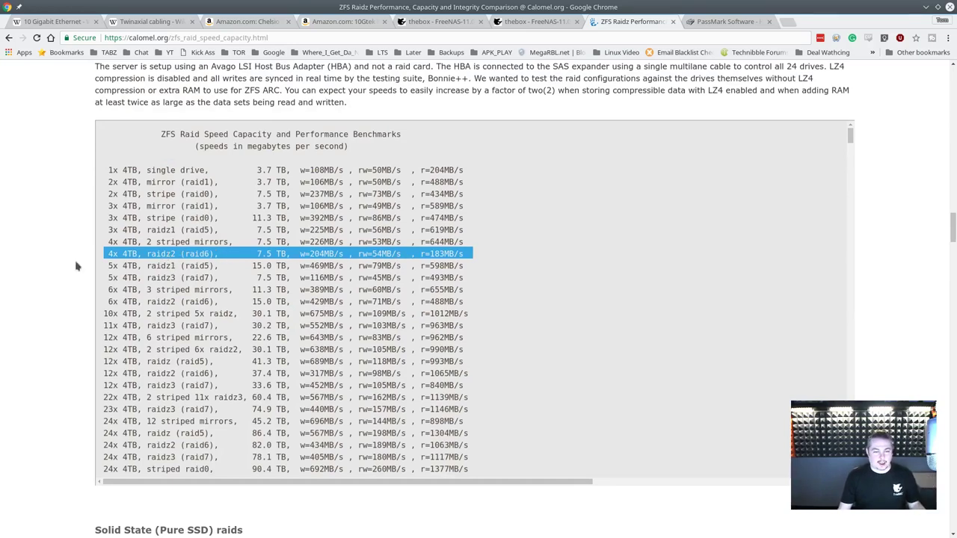
left_click_drag(109, 254, 523, 253)
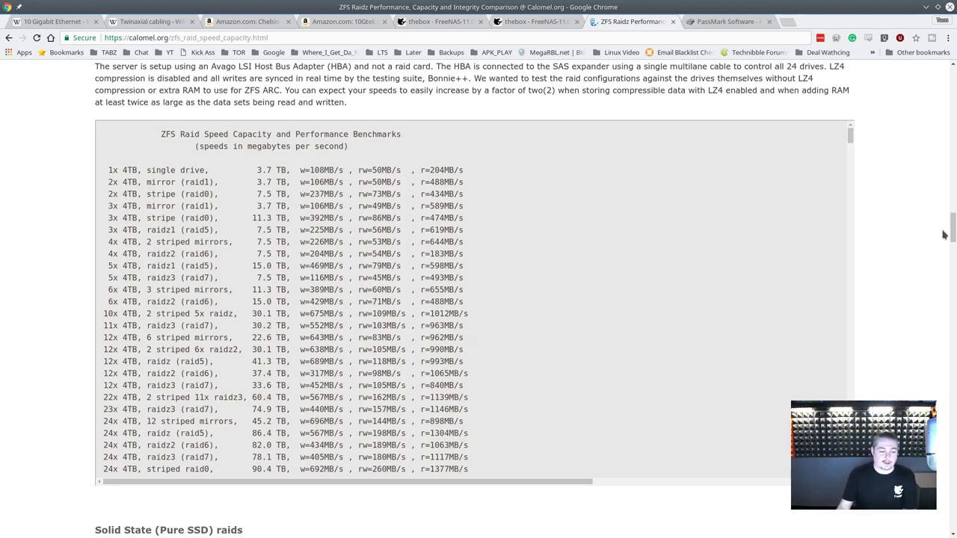
Step: Compare the larger arrays in the ZFS benchmark list and highlight the 10x 4TB, 2 striped 5x raidz entry
scroll(519, 295, "down", 2)
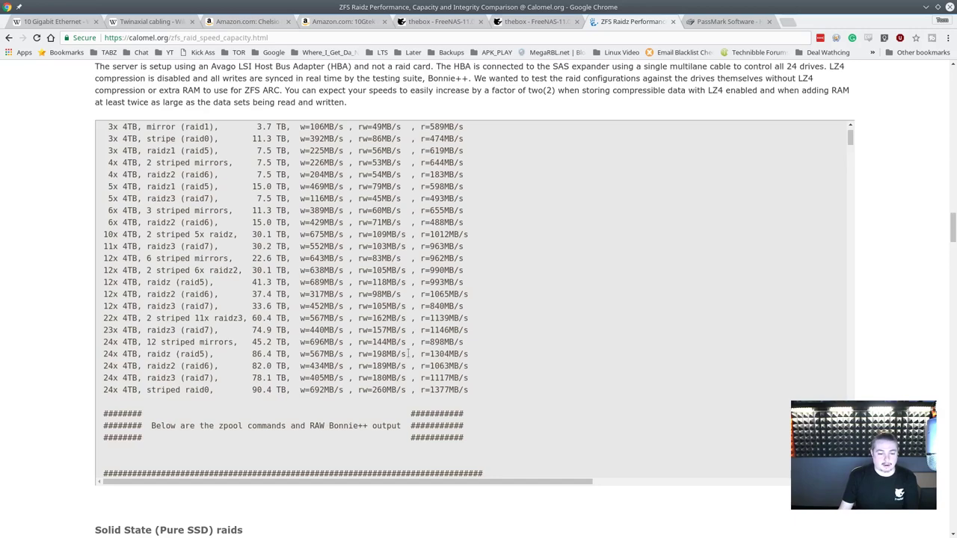
scroll(410, 352, "down", 1)
scroll(412, 346, "up", 3)
triple_click(447, 287)
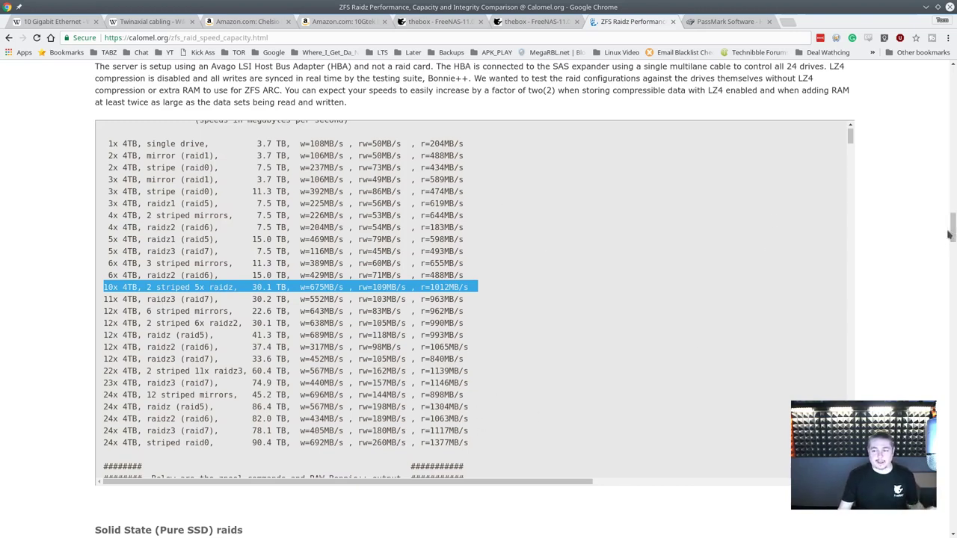
Step: Switch to the Windows 10 virtual machine's remote desktop session and launch Adobe Photoshop CS6 (64 Bit)
left_click_drag(722, 5, 678, 133)
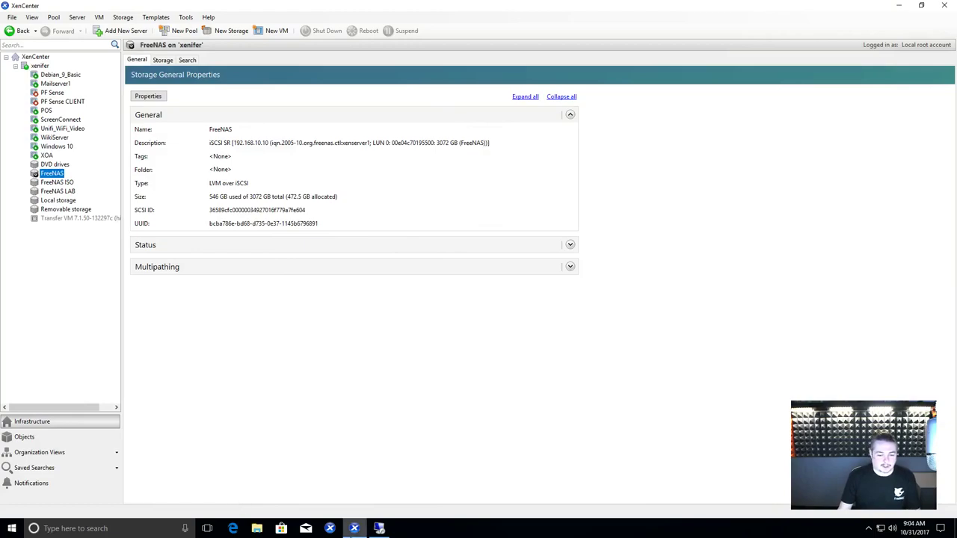
left_click(379, 529)
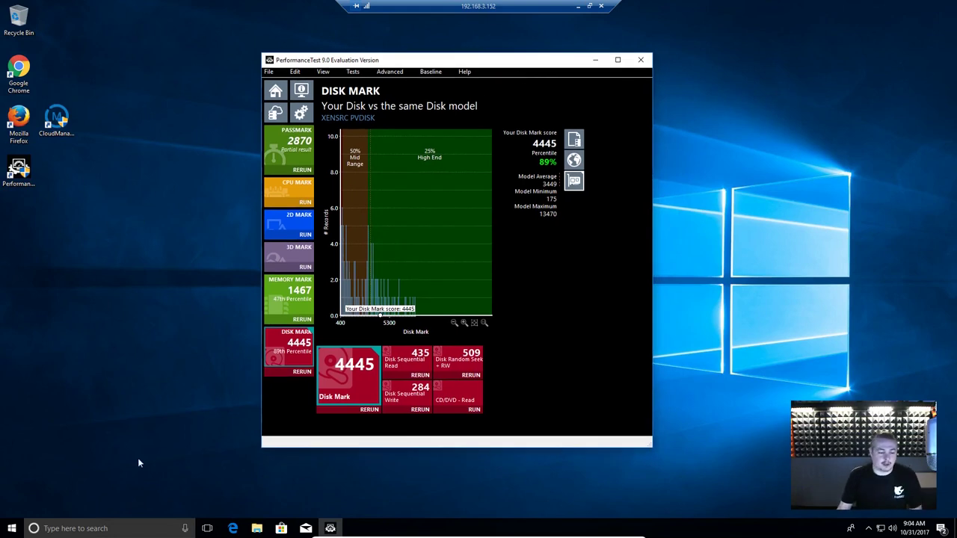
left_click(10, 527)
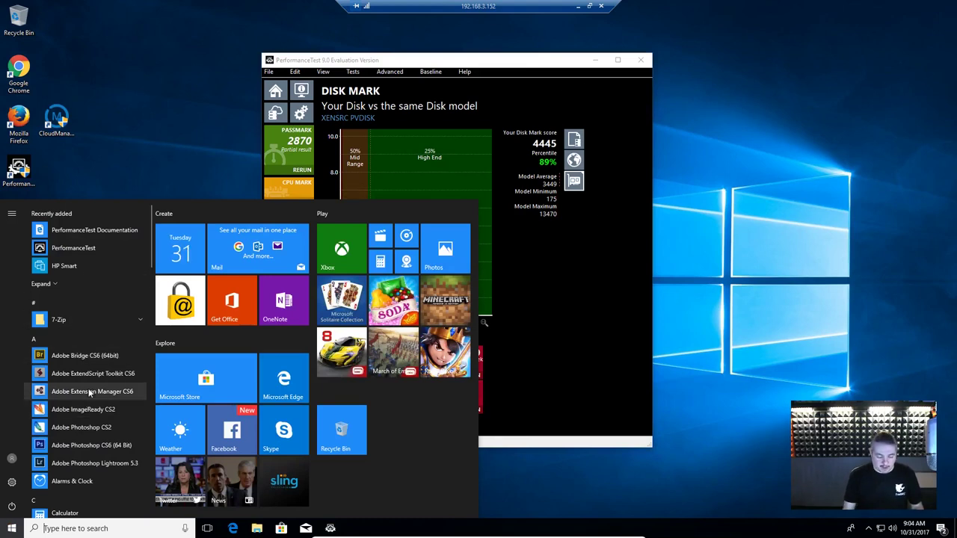
type("phot")
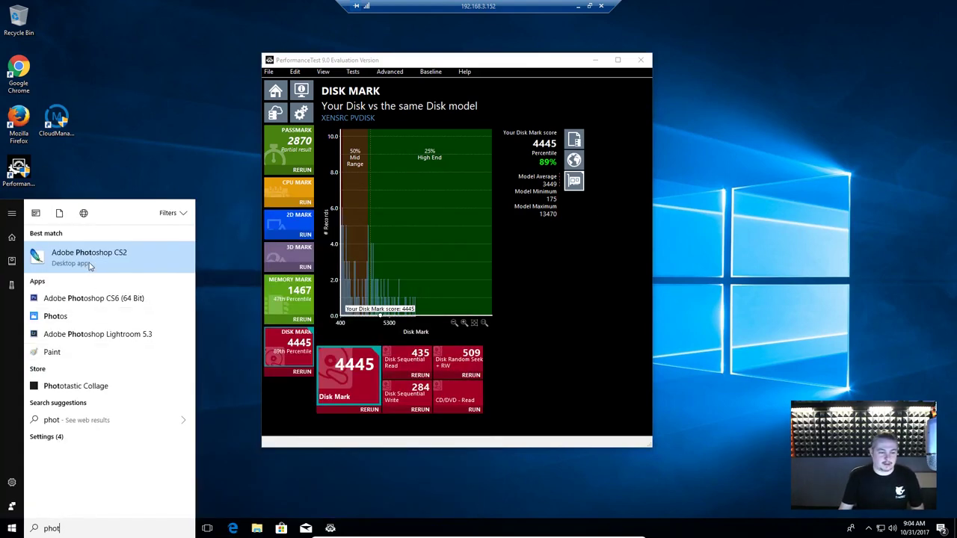
left_click(94, 299)
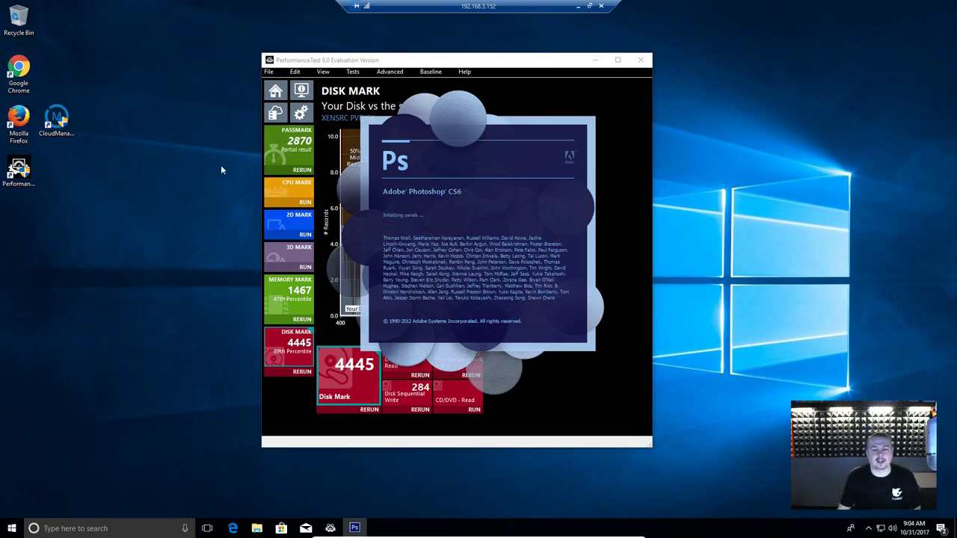
Step: Close Photoshop and reposition the PerformanceTest window to examine its Disk Mark results
left_click_drag(489, 59, 275, 124)
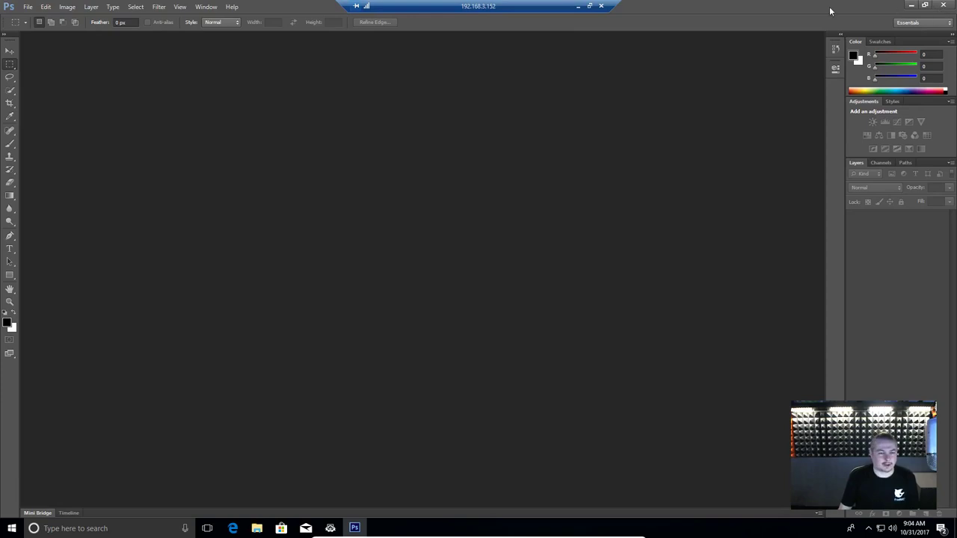
left_click(943, 6)
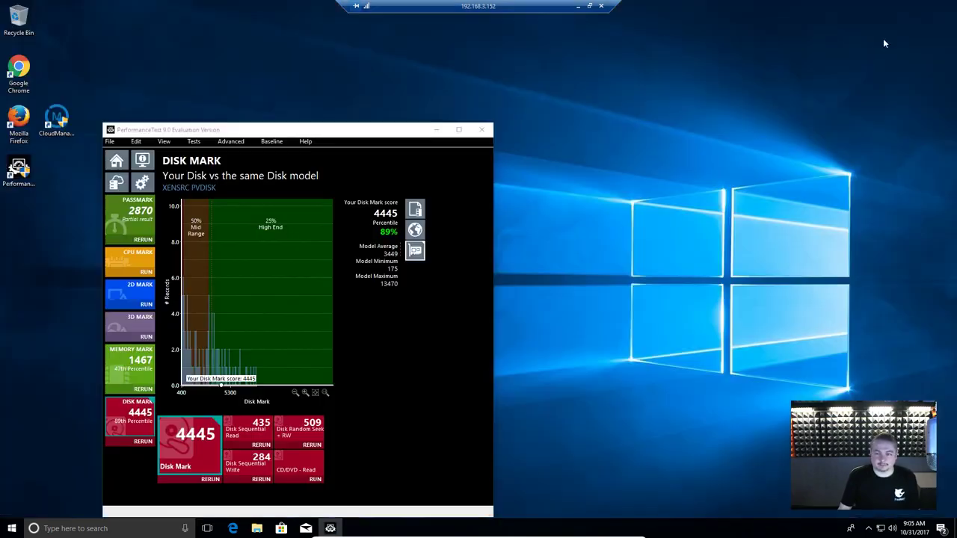
left_click_drag(349, 130, 513, 76)
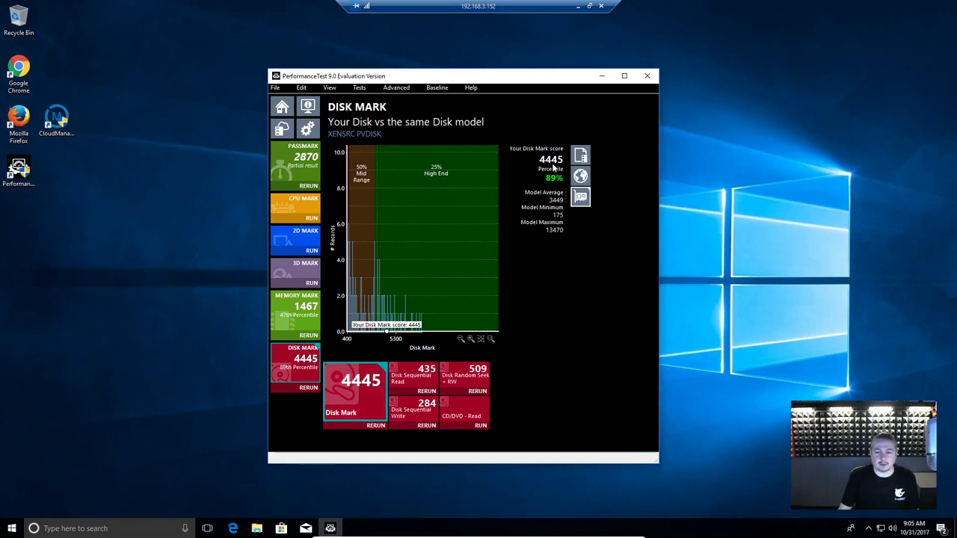
left_click_drag(522, 80, 530, 79)
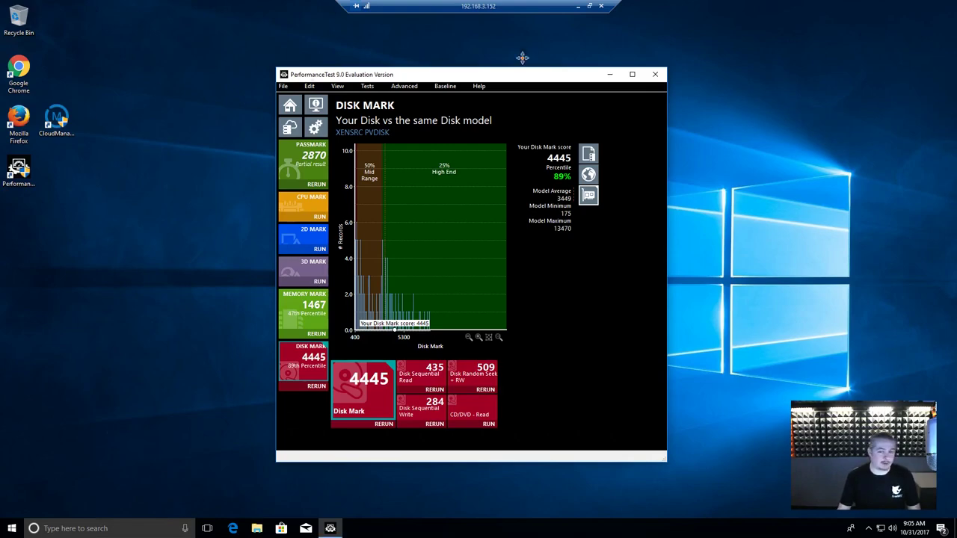
Step: Switch to Chrome's PassMark hard drive benchmark chart and enlarge the page for reading
key("alt+Tab")
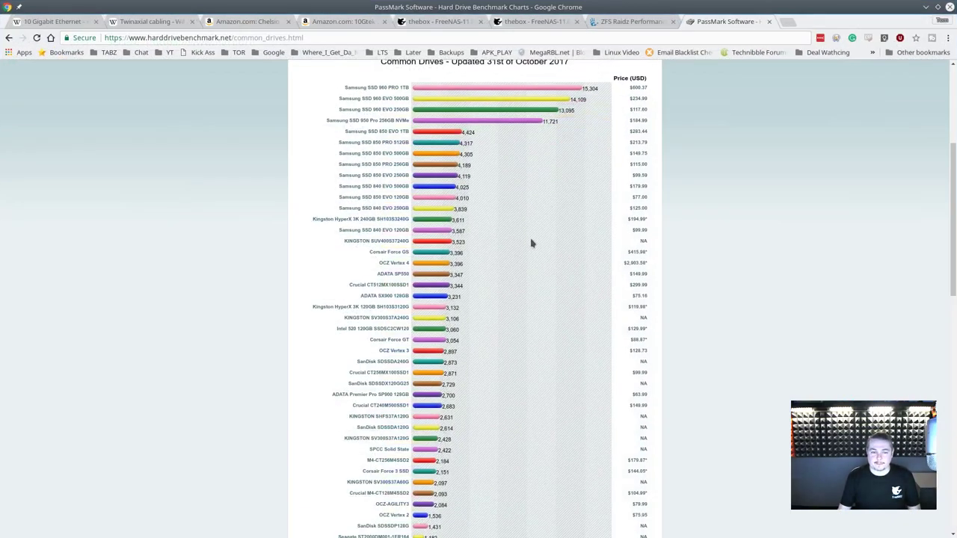
double_click(814, 7)
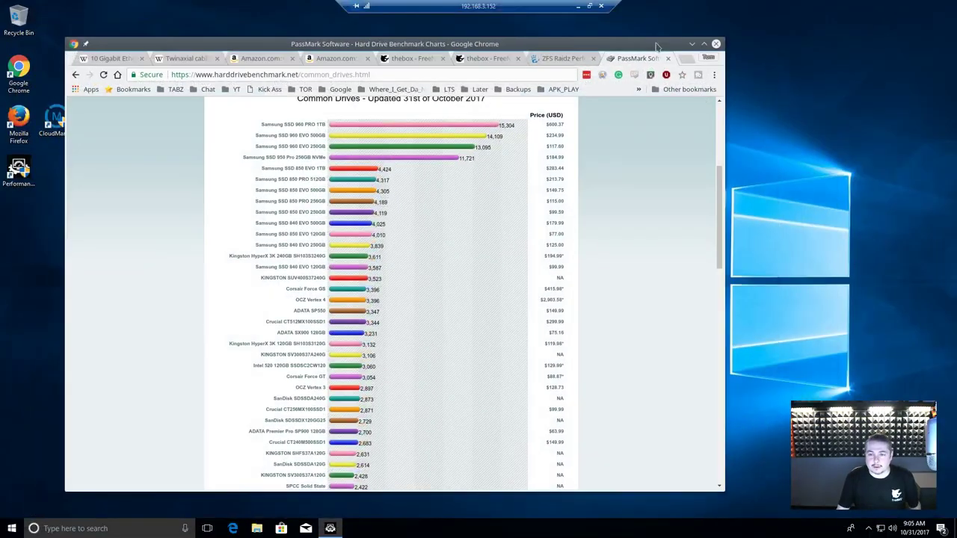
mouse_move(658, 49)
left_mouse_down()
mouse_move(612, 411)
mouse_move(616, 261)
mouse_move(637, 196)
mouse_move(661, 45)
left_mouse_up()
double_click(660, 45)
key("ctrl+plus")
key("ctrl+plus")
key("ctrl+plus")
key("ctrl+plus")
key("ctrl+plus")
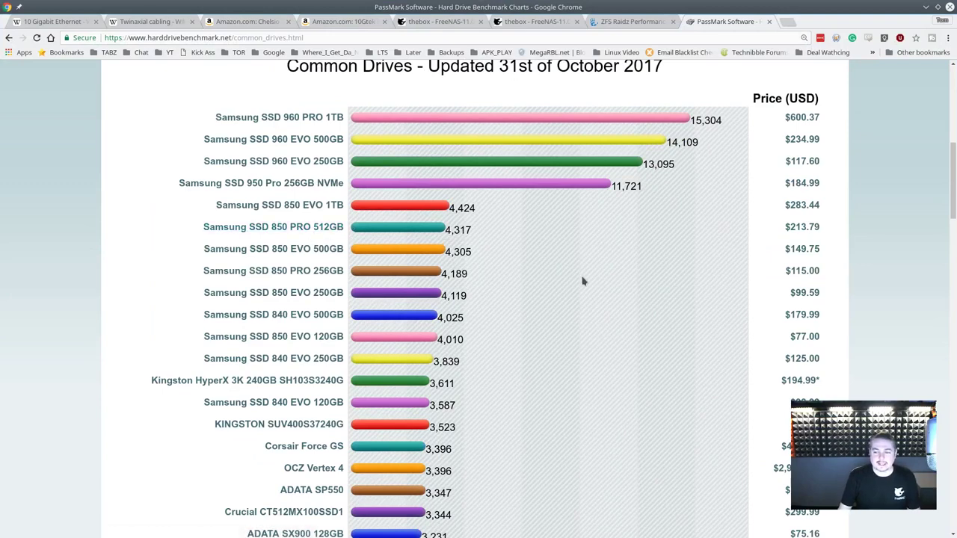
Step: Compare the disk ratings in the PassMark Common Drives chart and close the chart page
scroll(581, 280, "down", 2)
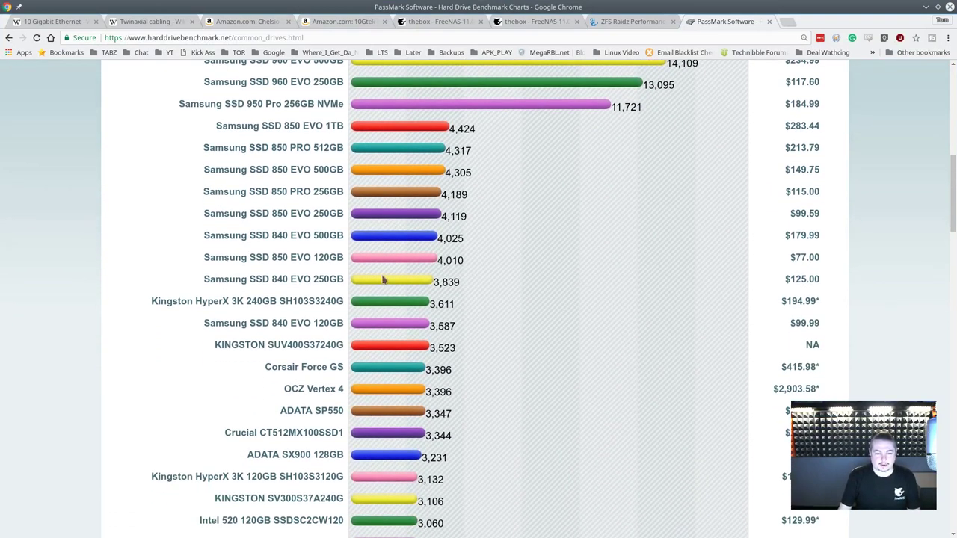
scroll(616, 312, "down", 2)
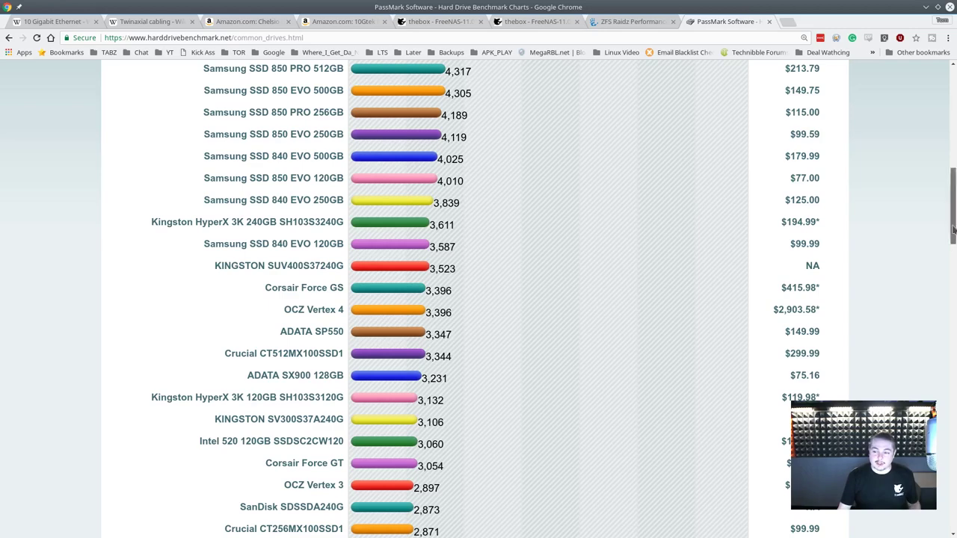
left_click_drag(948, 230, 951, 197)
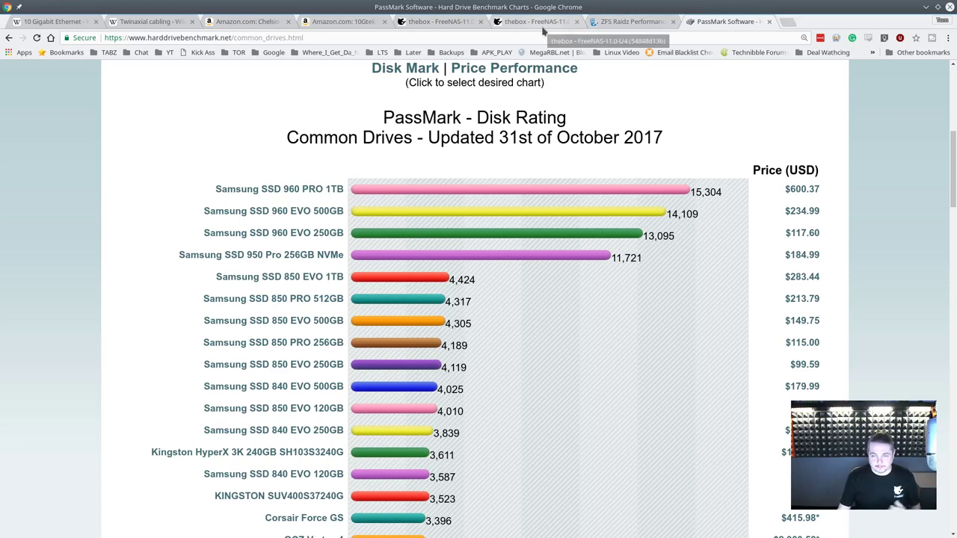
left_click(768, 21)
Step: Open the reporting graphs in FreeNAS and examine the CPU, SCSI target port and system reports
left_click(537, 21)
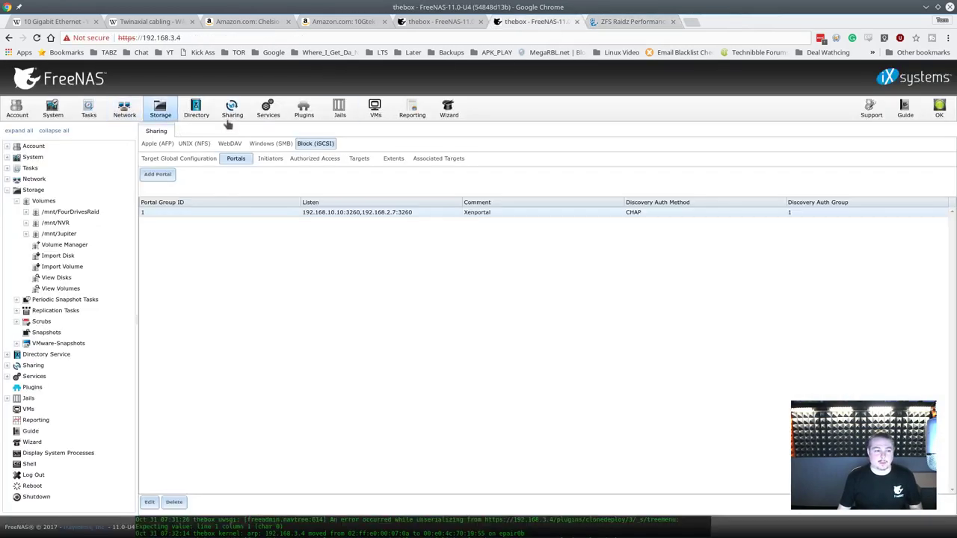
left_click(412, 109)
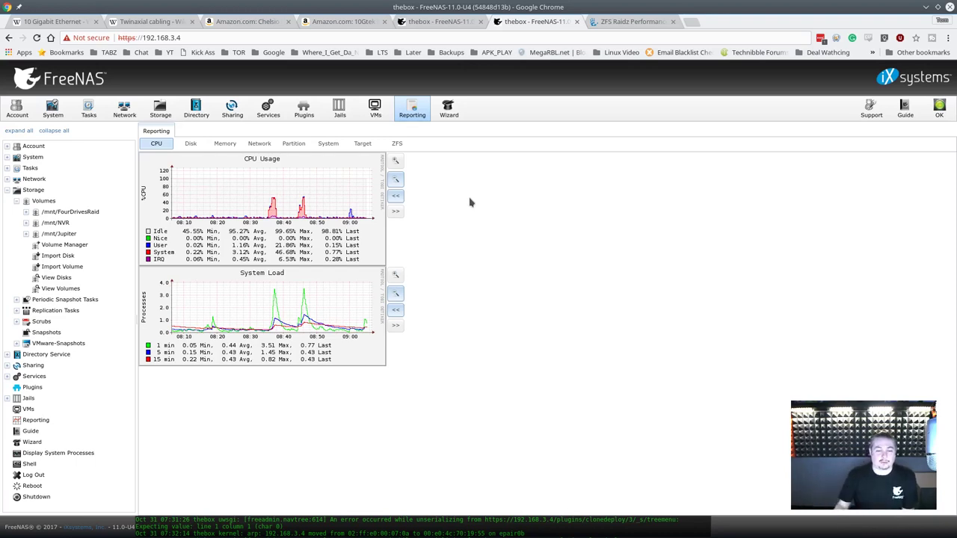
left_click(363, 143)
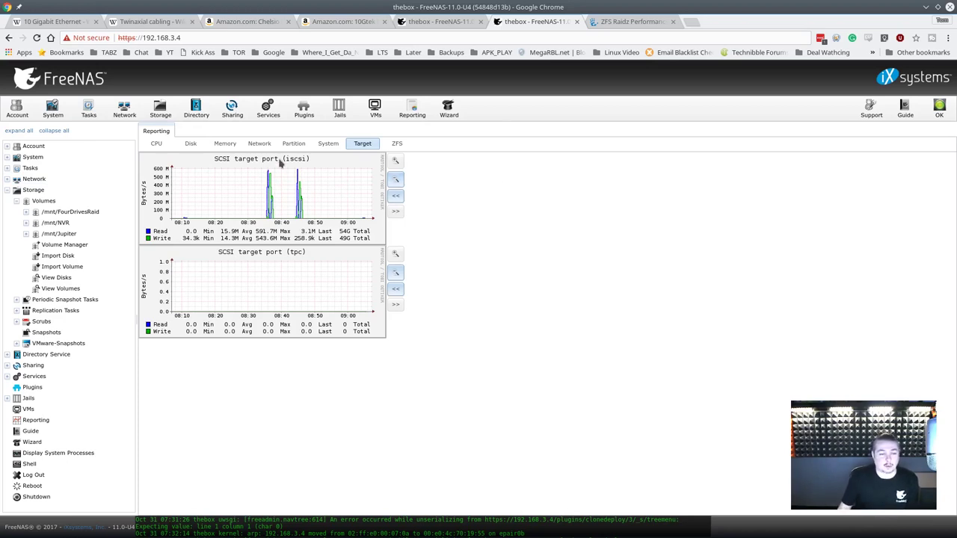
left_click(328, 144)
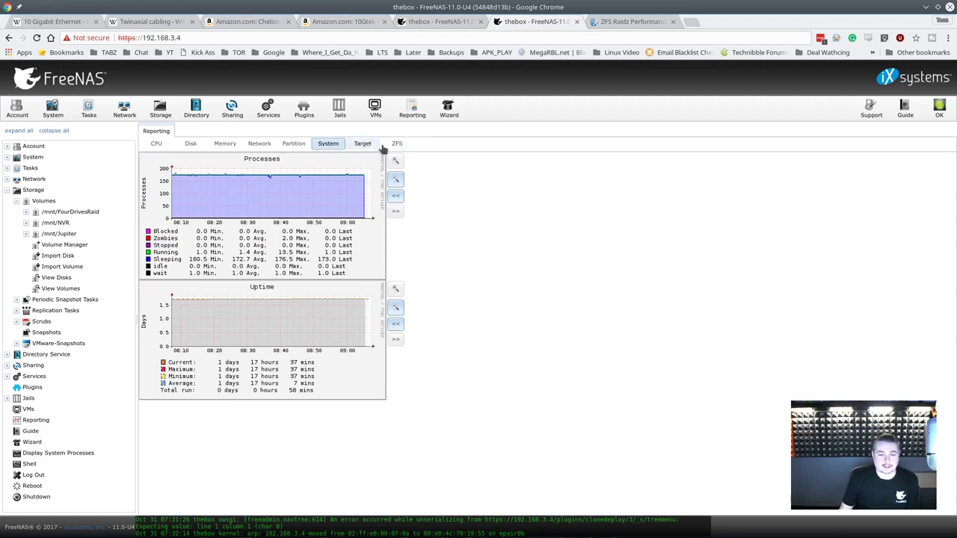
Step: Examine the interface traffic graphs in the FreeNAS network report, including the cxgb0 10GbE interface
left_click(258, 146)
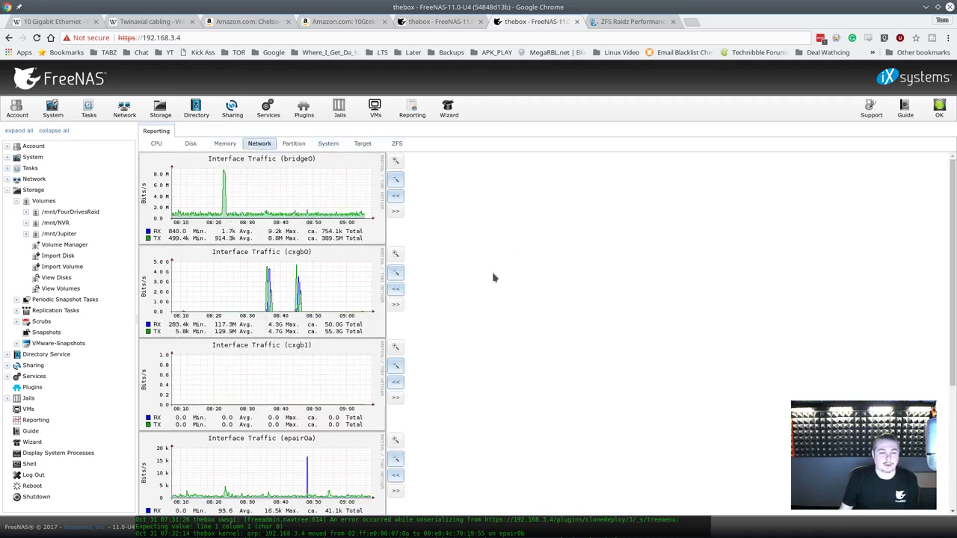
scroll(490, 282, "down", 3)
scroll(488, 282, "up", 2)
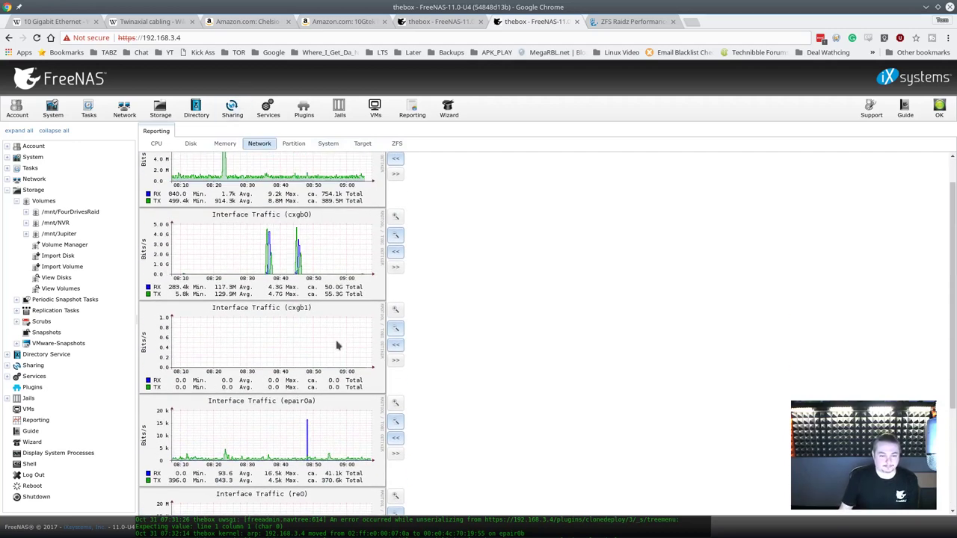
scroll(333, 344, "down", 1)
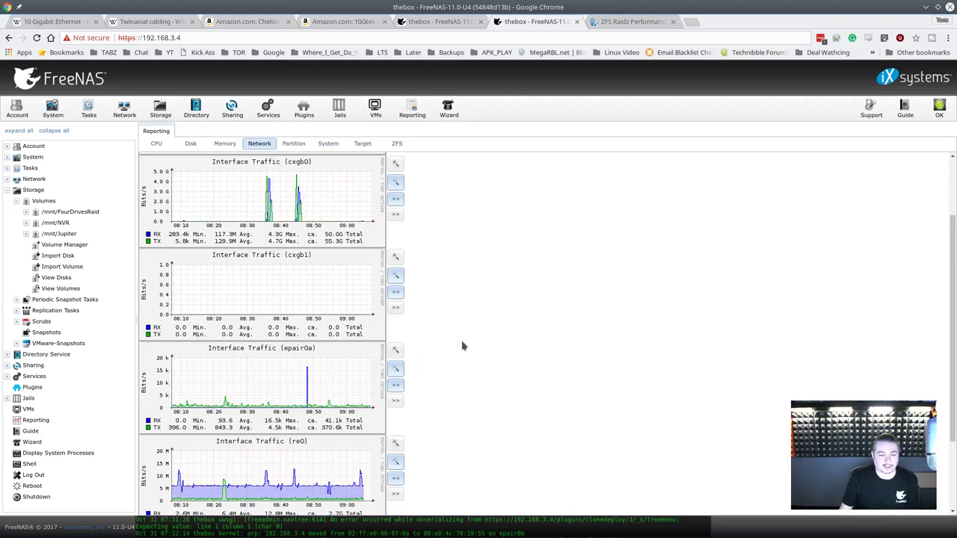
Step: Examine the memory utilization graphs and the individual drives' disk I/O graphs in FreeNAS reporting
left_click(225, 145)
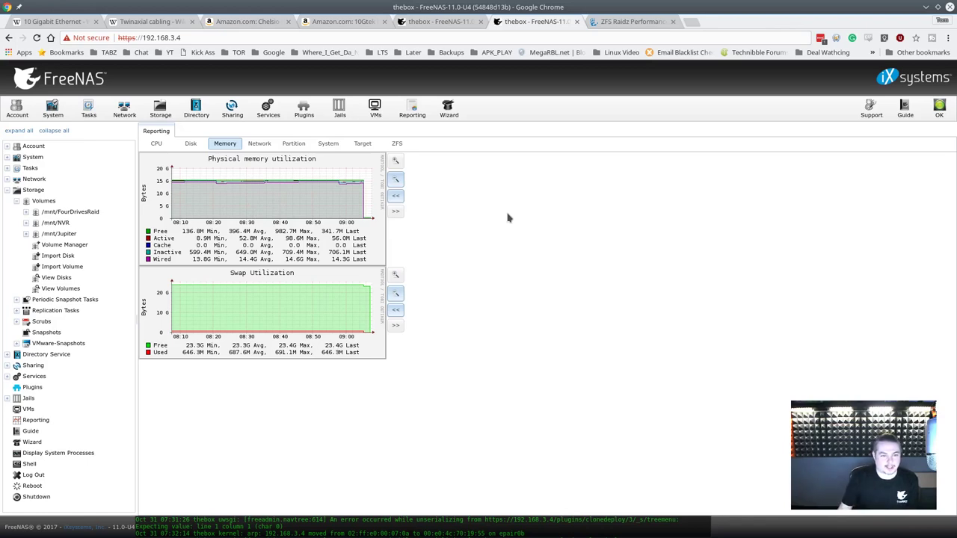
left_click(199, 143)
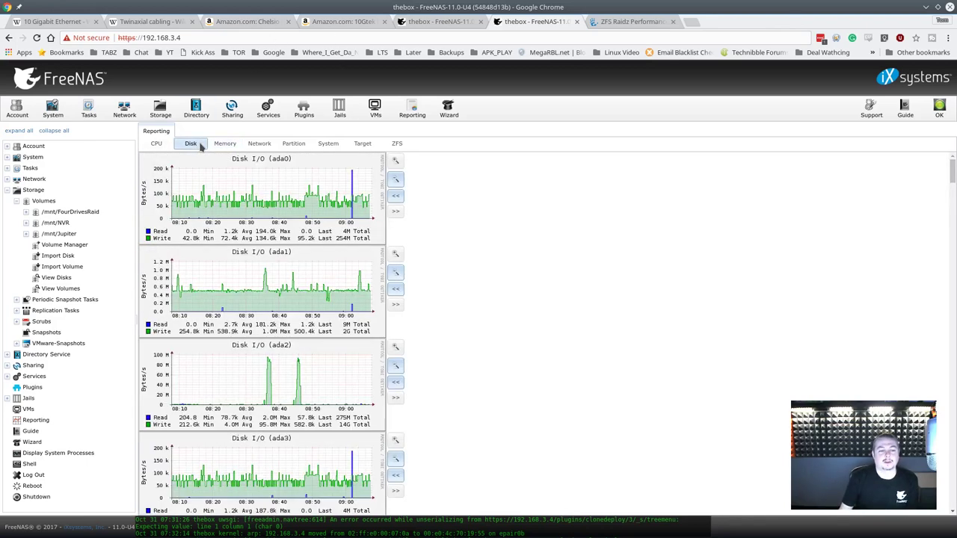
scroll(478, 242, "down", 5)
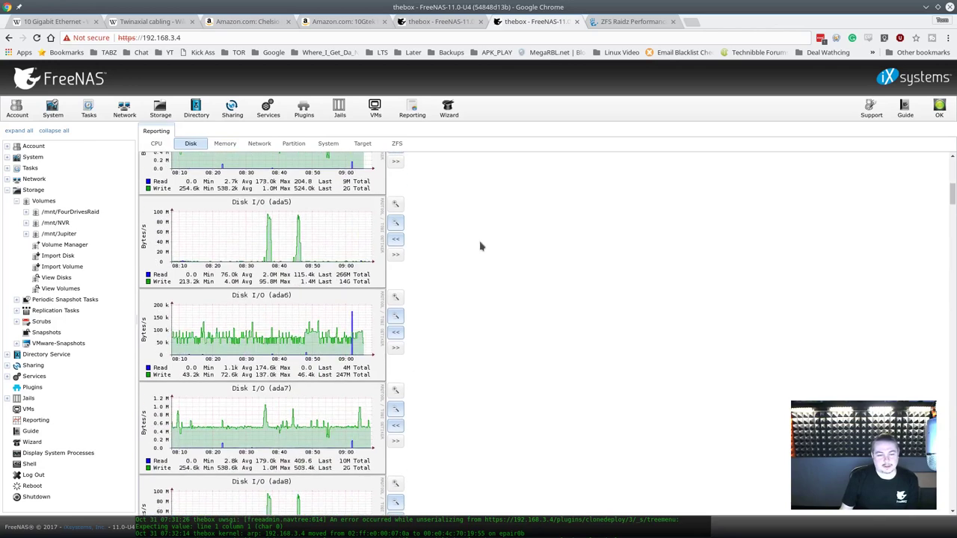
scroll(429, 258, "up", 5)
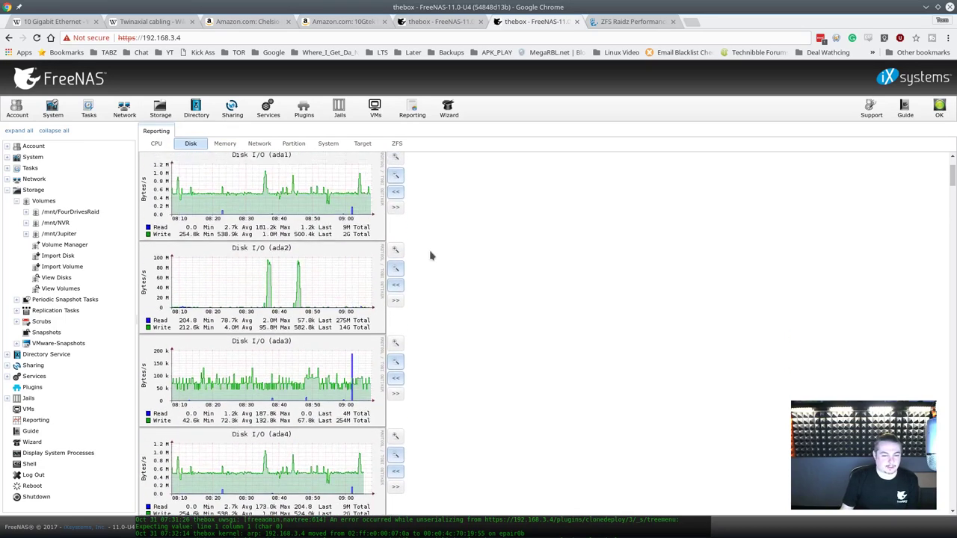
Step: View the FreeNAS system information, and reopen the User Guide page on iSCSI extents
left_click(52, 112)
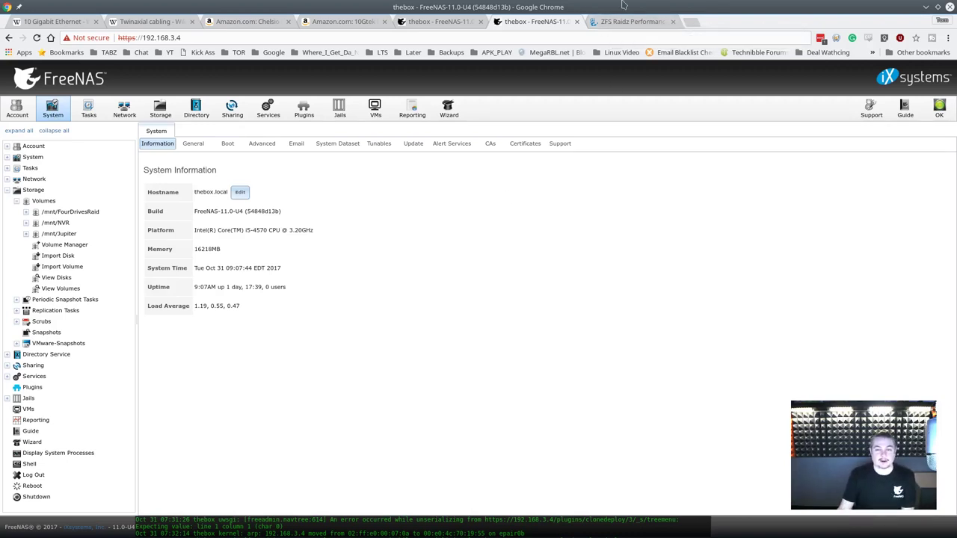
key("ctrl+shift+t")
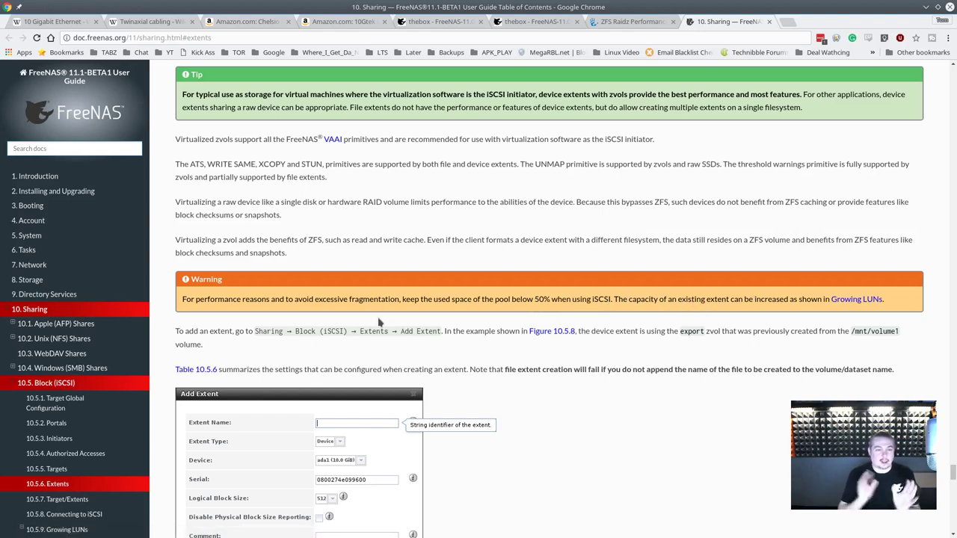
Step: Open the FreeNAS storage volumes list and examine the xenstorage entry's used and available space under Jupiter
left_click(443, 26)
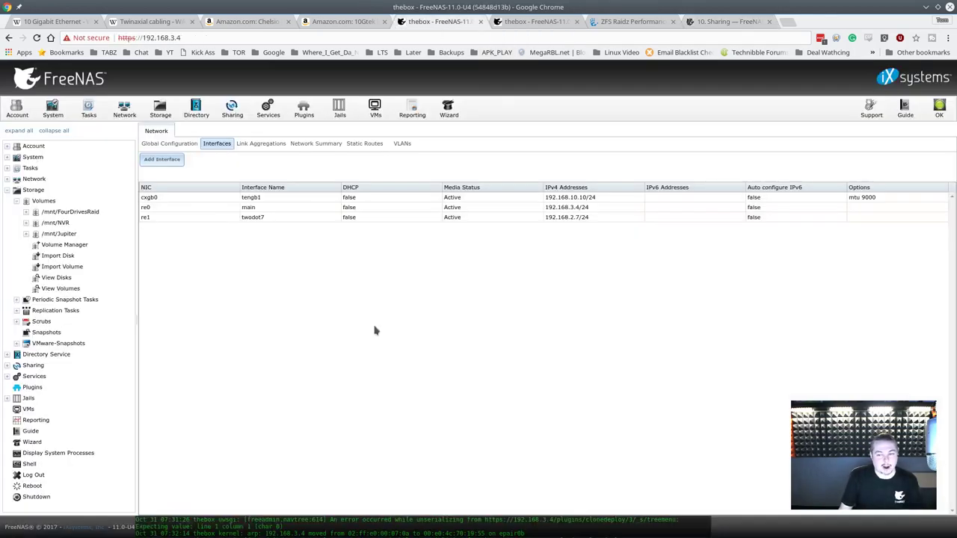
left_click(160, 118)
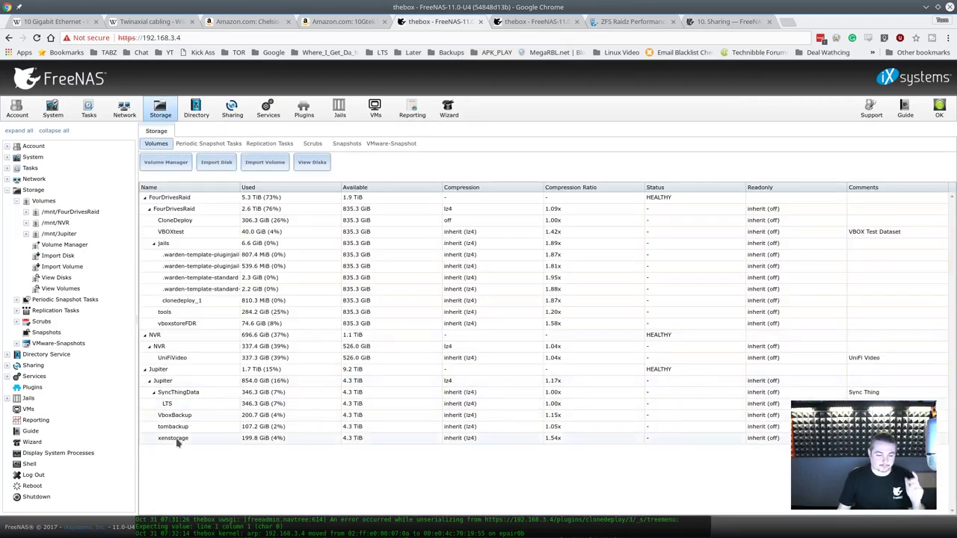
left_click(178, 441)
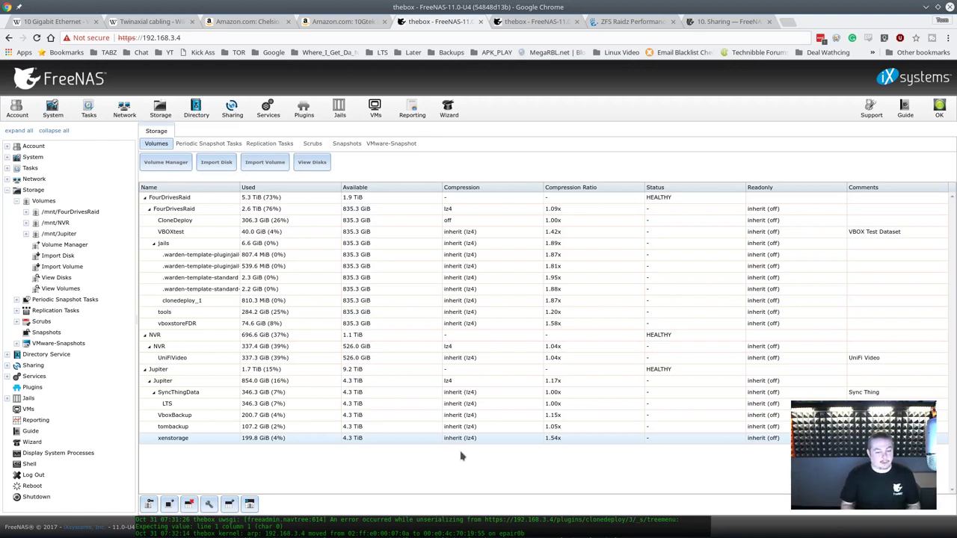
left_click(294, 440)
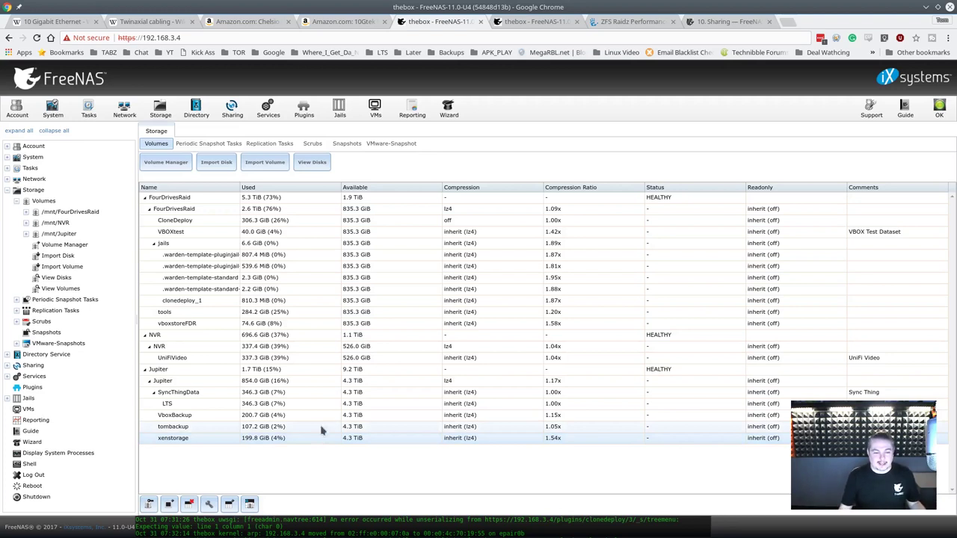
left_click(260, 440)
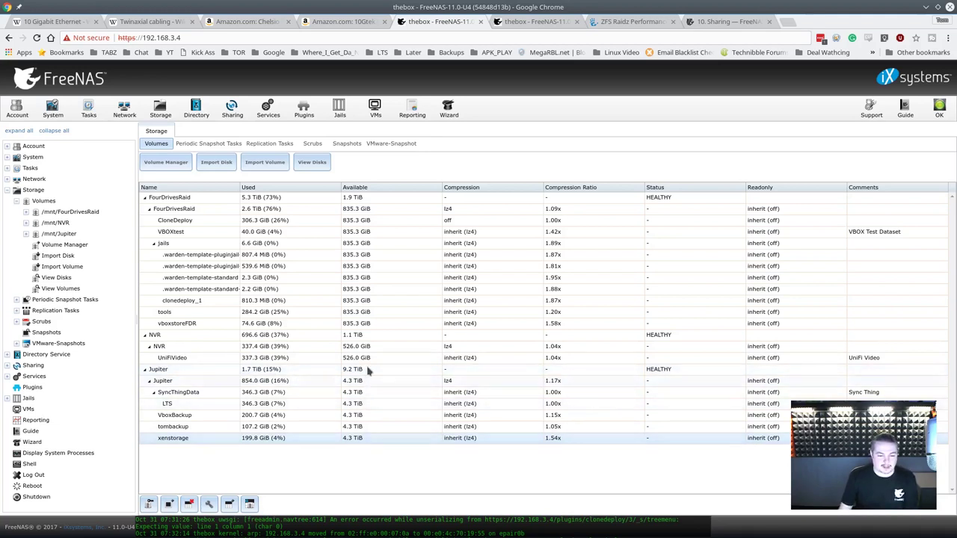
left_click(262, 441)
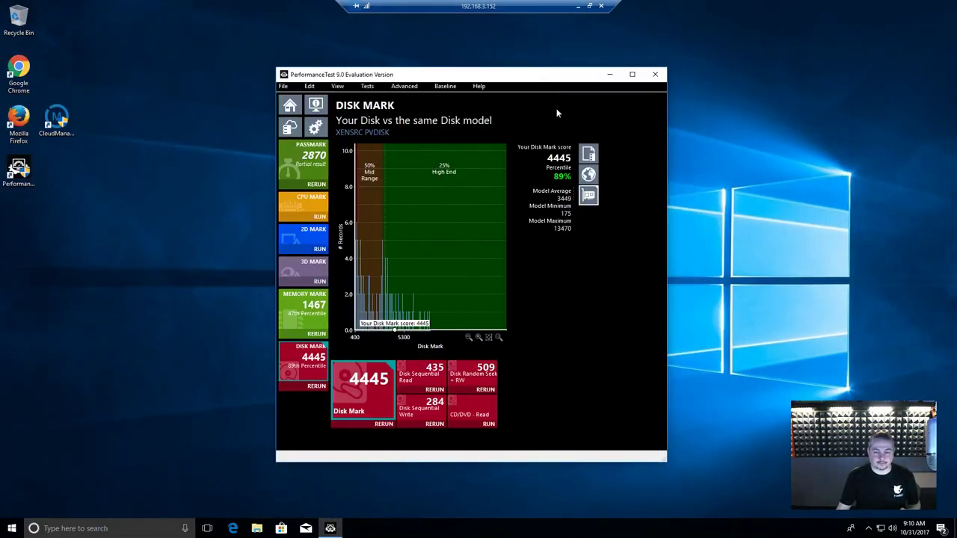
Step: Disconnect the Windows 10 remote desktop session and open the FreeNAS repository's storage view in XenCenter
left_click(601, 6)
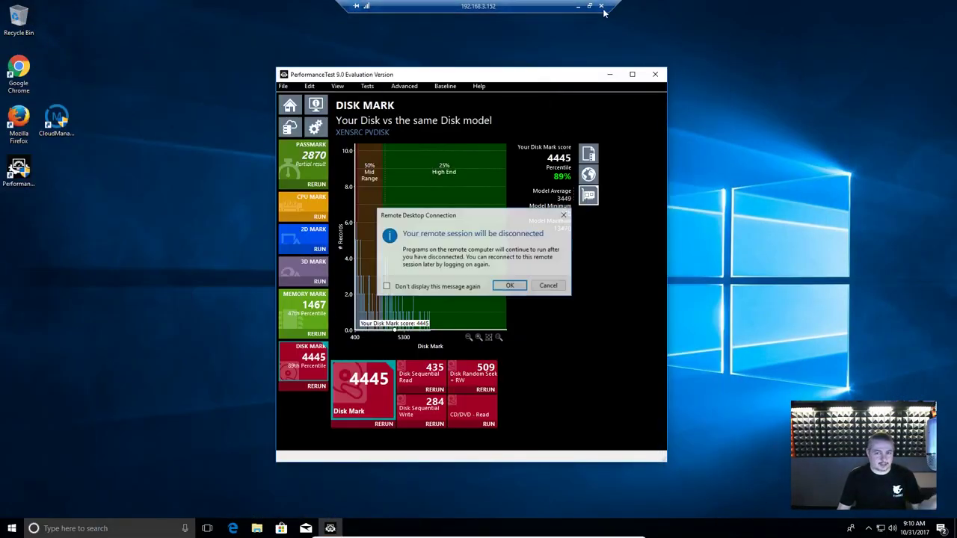
left_click(511, 286)
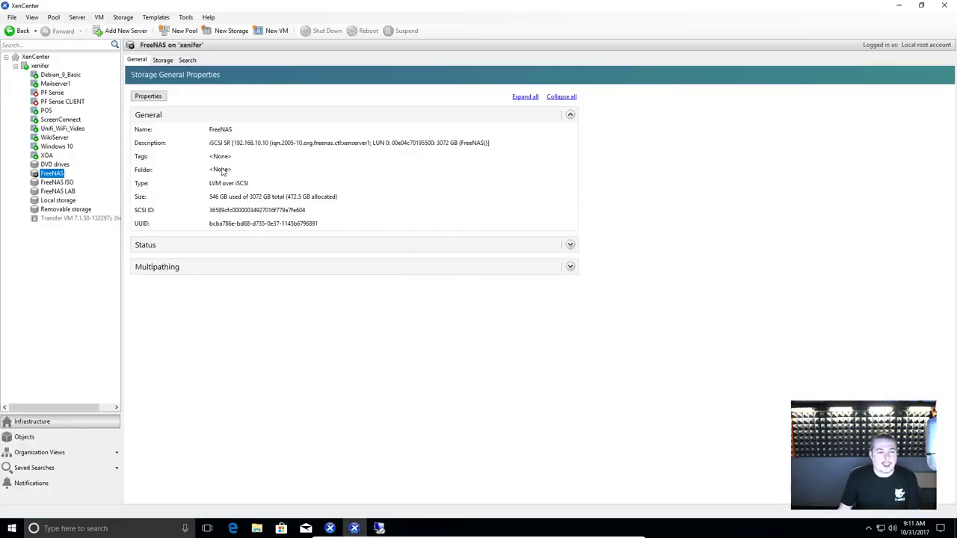
left_click(163, 61)
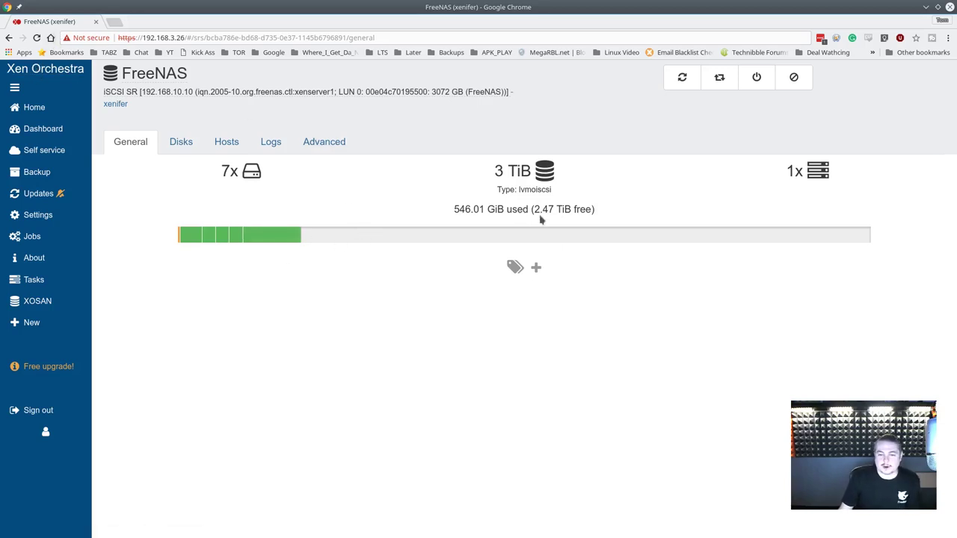
Step: Highlight the free and used space figures of the FreeNAS repository in Xen Orchestra and inspect its virtual disk segments
left_click_drag(533, 211, 553, 211)
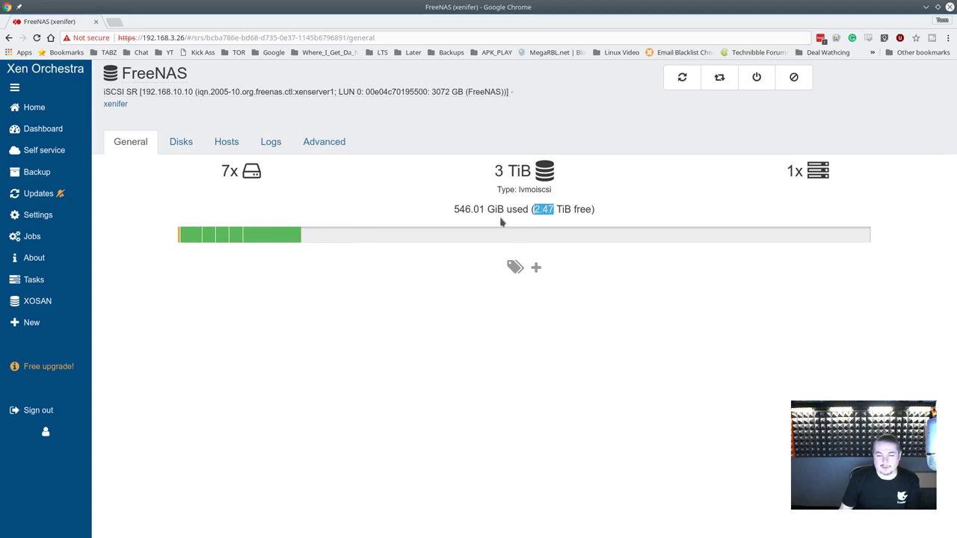
double_click(459, 209)
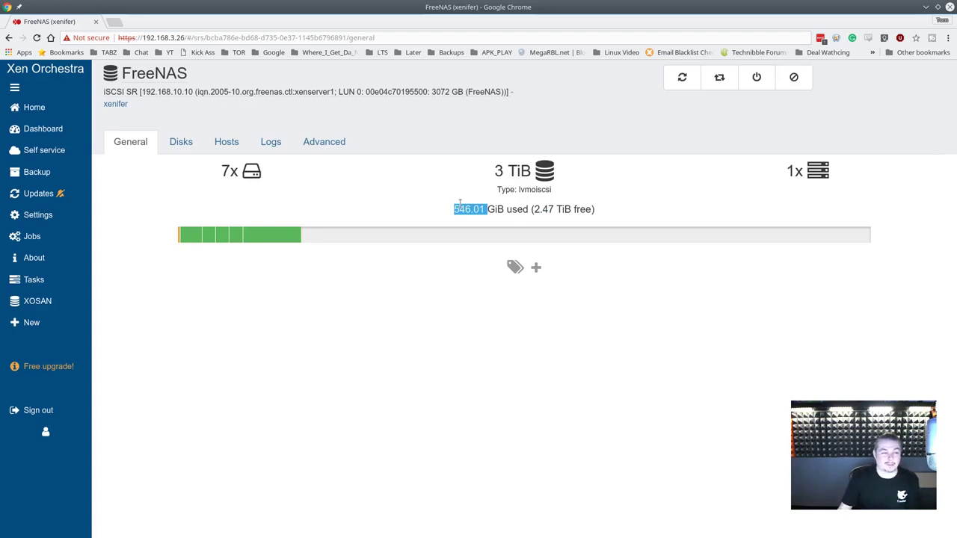
mouse_move(279, 239)
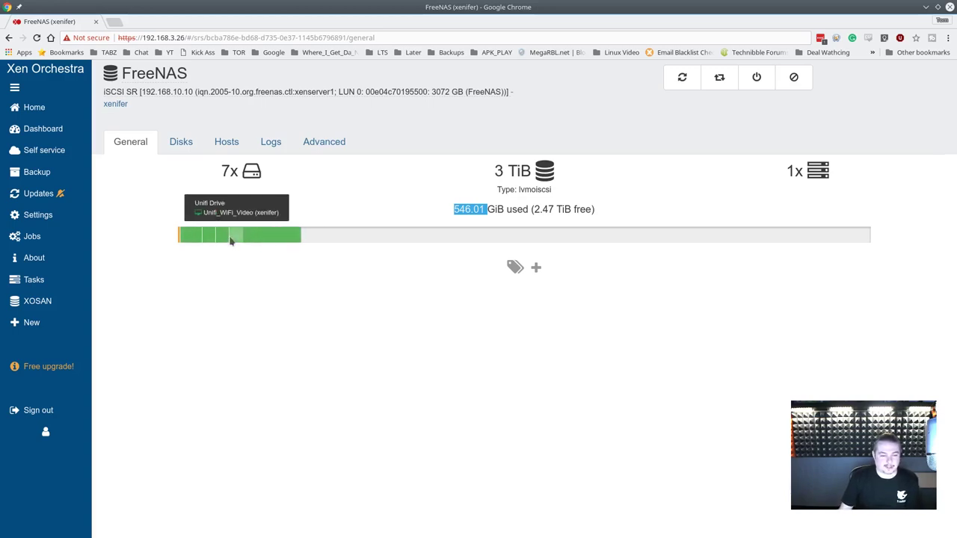
Step: Open the FreeNAS LAB repository from the Xen Orchestra storage list and highlight its used space figure
mouse_move(66, 126)
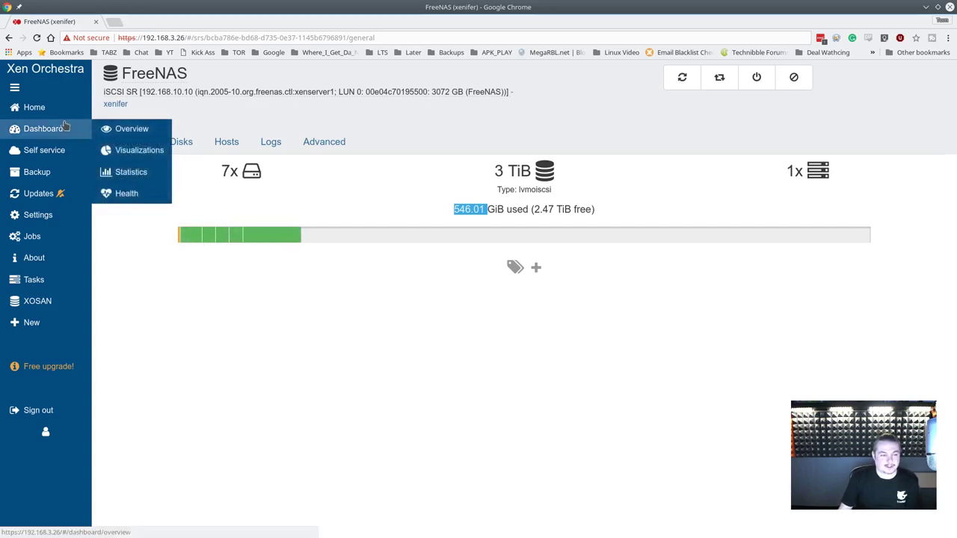
mouse_move(48, 107)
left_click(123, 193)
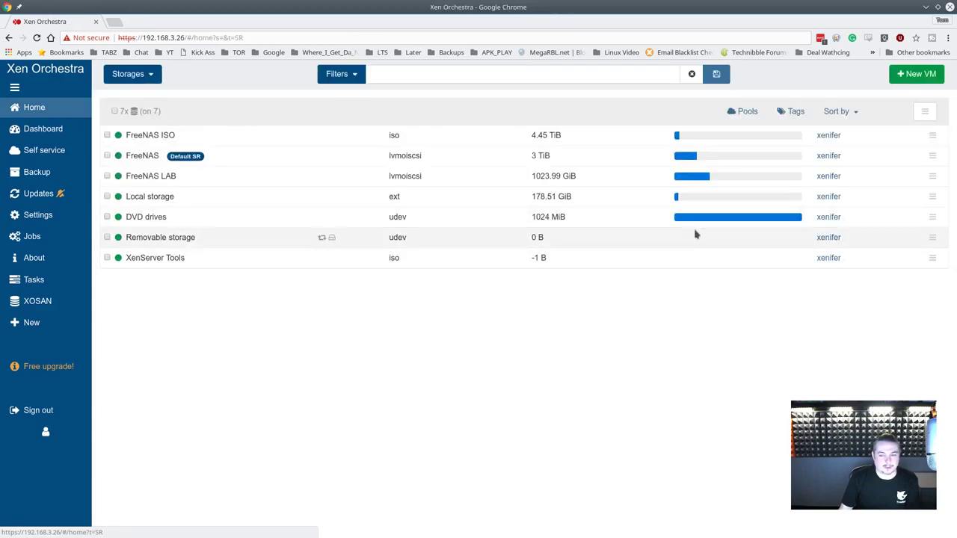
left_click(691, 181)
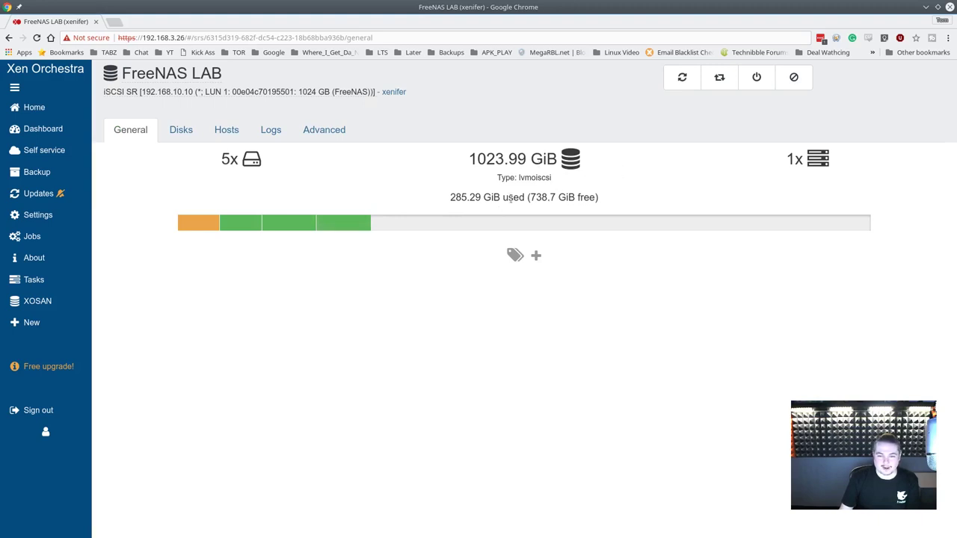
left_click_drag(450, 196, 495, 195)
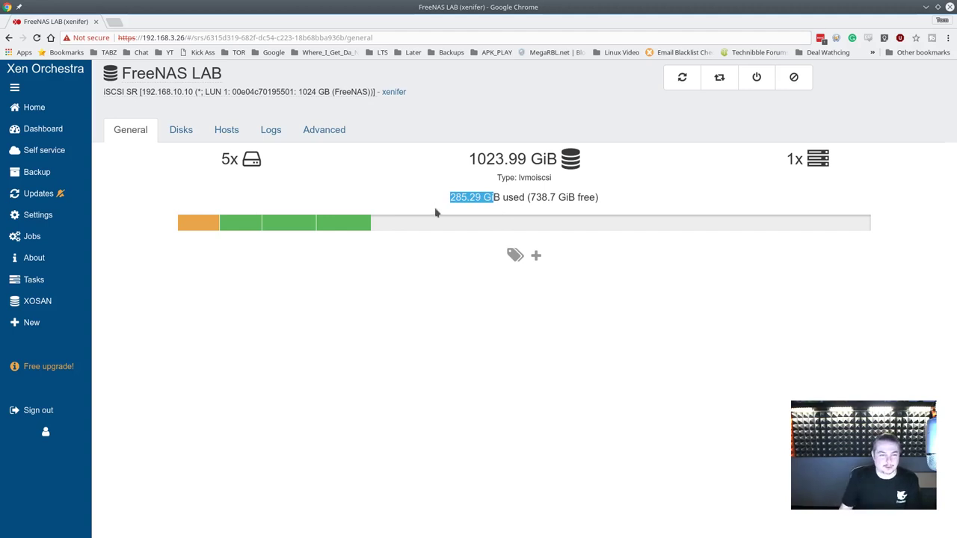
Step: Go back through the storage list to the default FreeNAS repository and view its general usage details alongside the FreeNAS volumes list
mouse_move(44, 107)
left_click(150, 194)
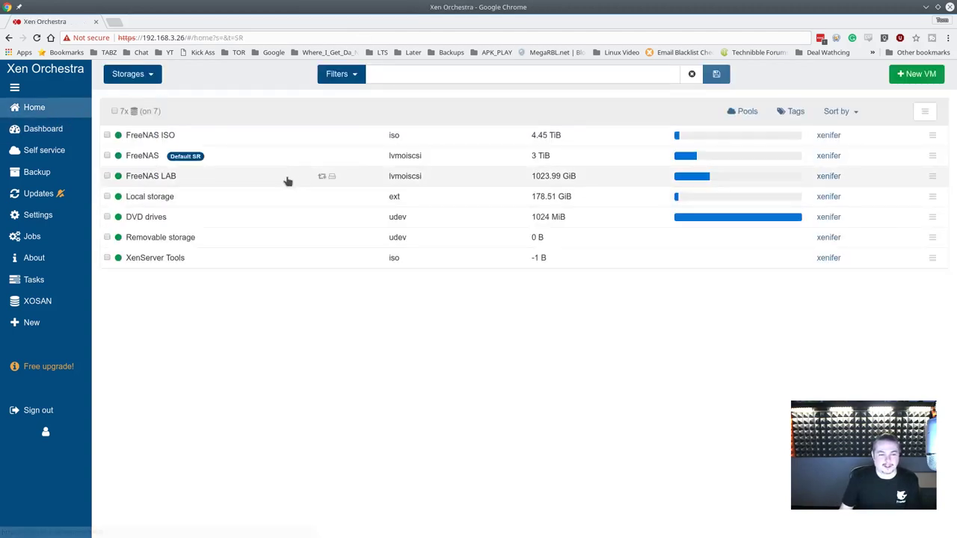
left_click(673, 157)
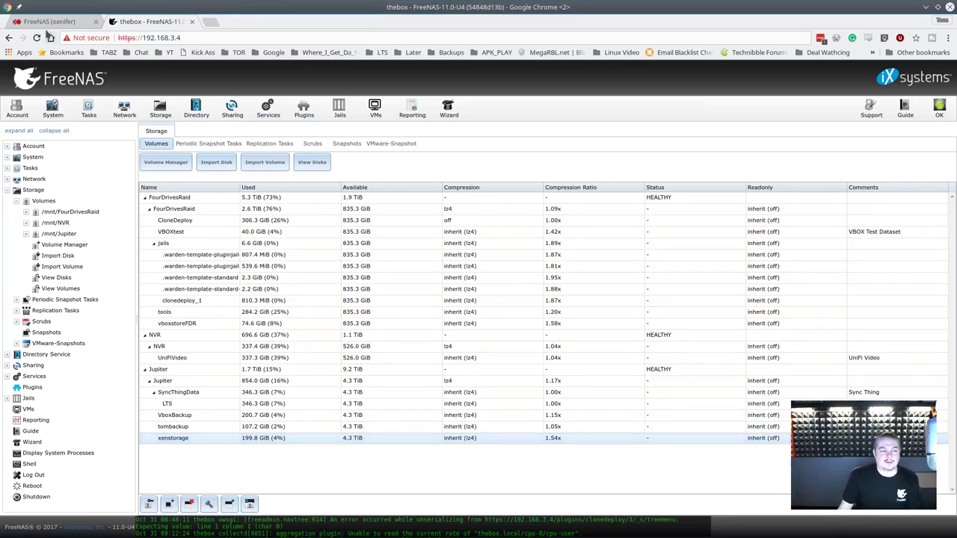
left_click(47, 22)
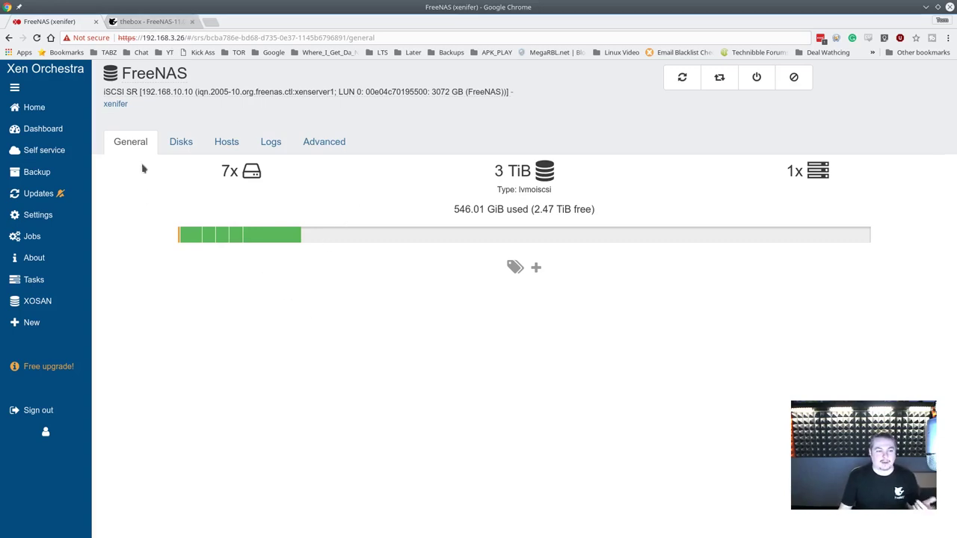
Step: Return to the Xen Orchestra storage list, and select the xenstorage entry in the FreeNAS volumes list to examine its usage and compression
mouse_move(56, 118)
left_click(137, 201)
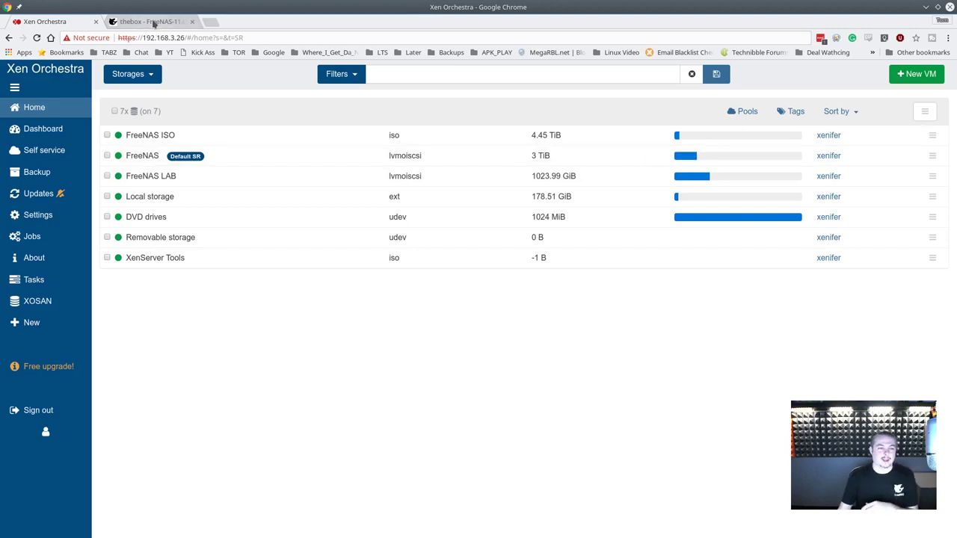
left_click(153, 21)
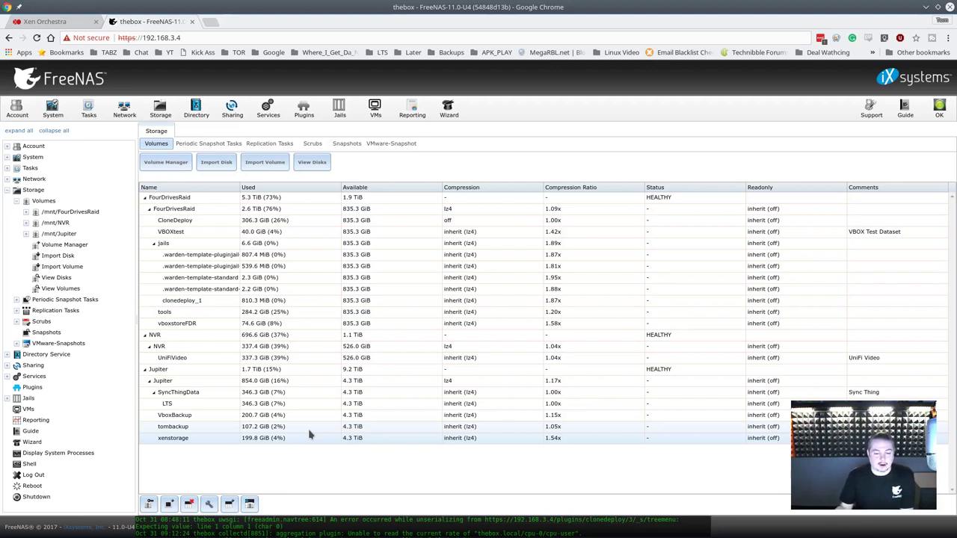
left_click(480, 440)
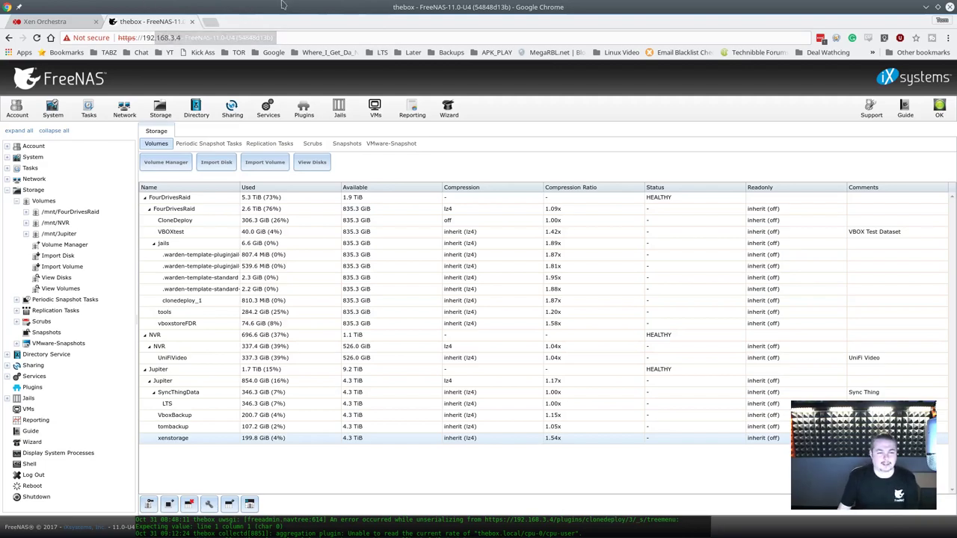
Step: Switch to XenCenter and view the xenifer host's networks and the Unifi_WiFi_Video VM's general properties
double_click(514, 10)
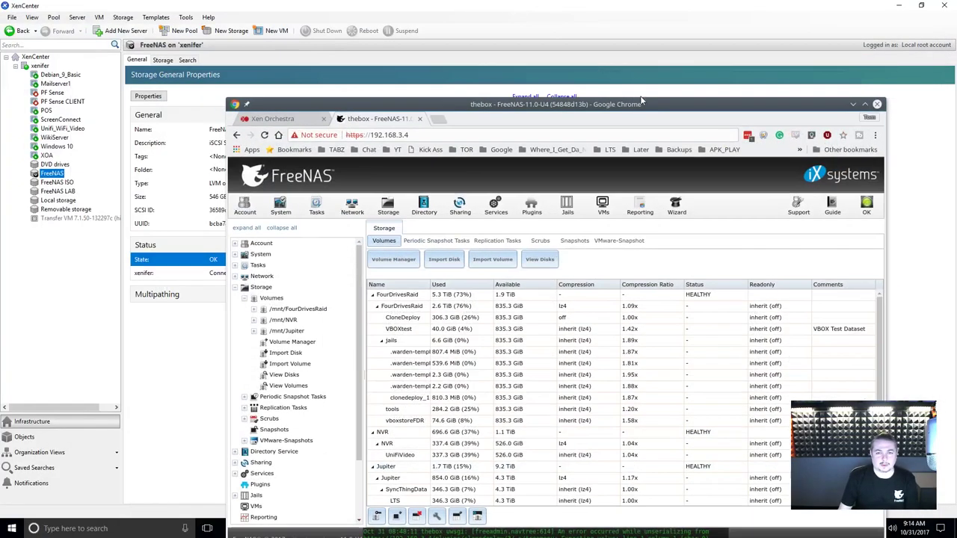
left_click(36, 142)
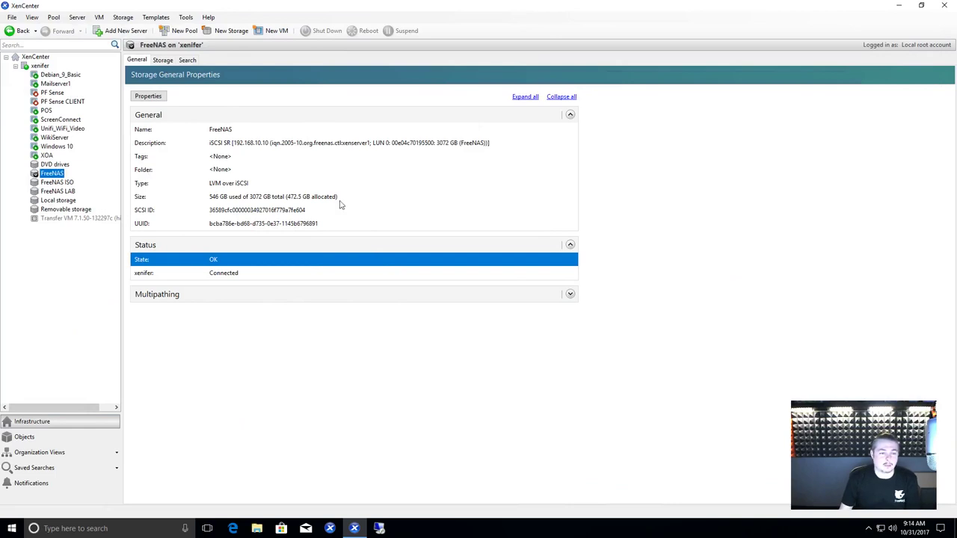
left_click(41, 67)
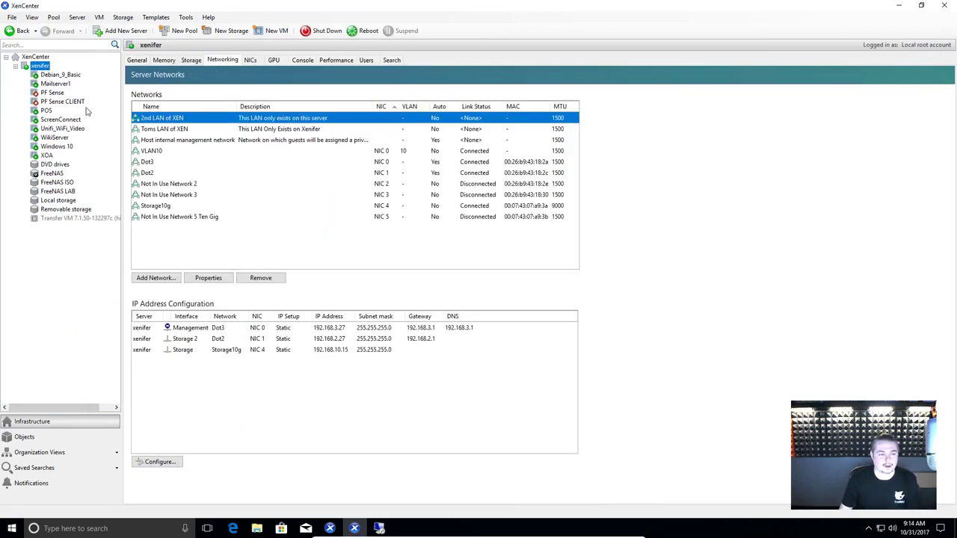
left_click(78, 130)
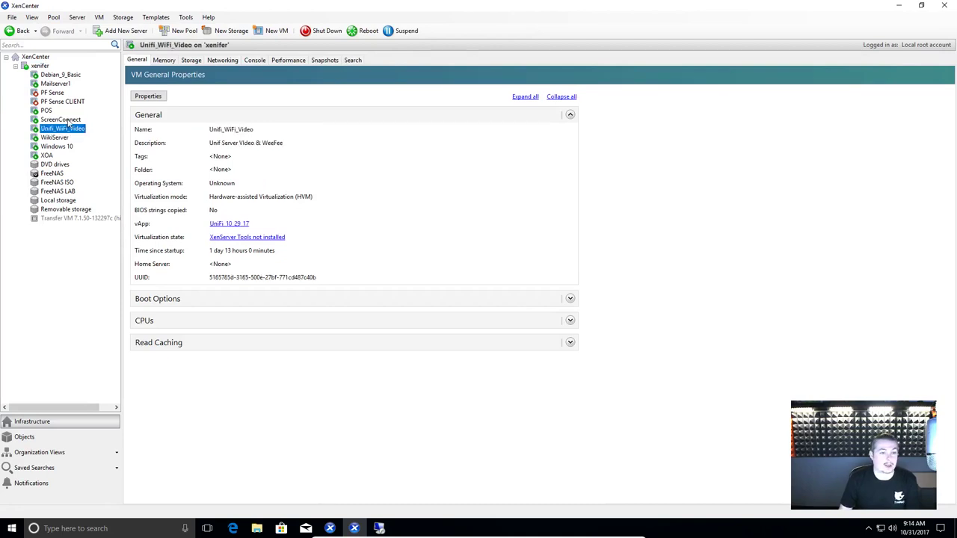
Step: Display the xenifer host's performance graphs over a 1 Day range
left_click(40, 66)
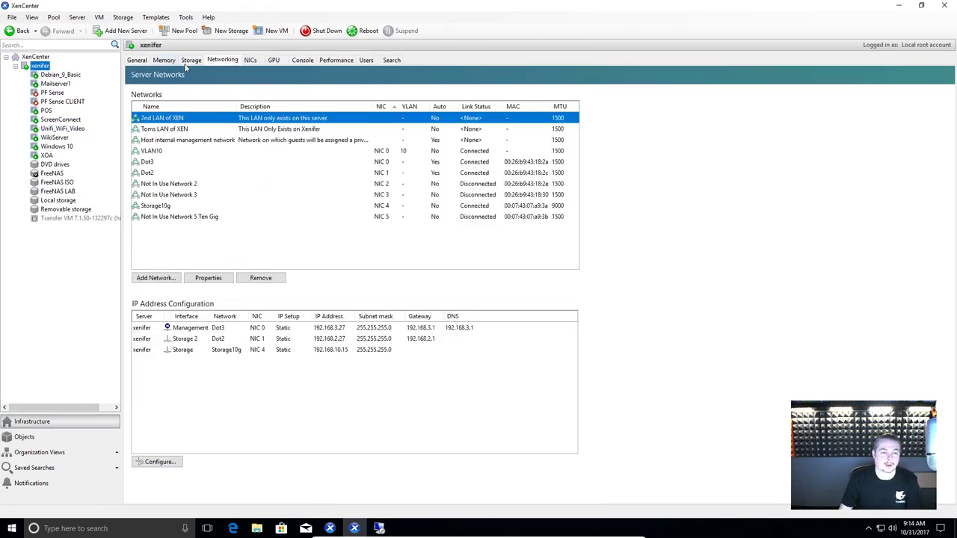
left_click(335, 63)
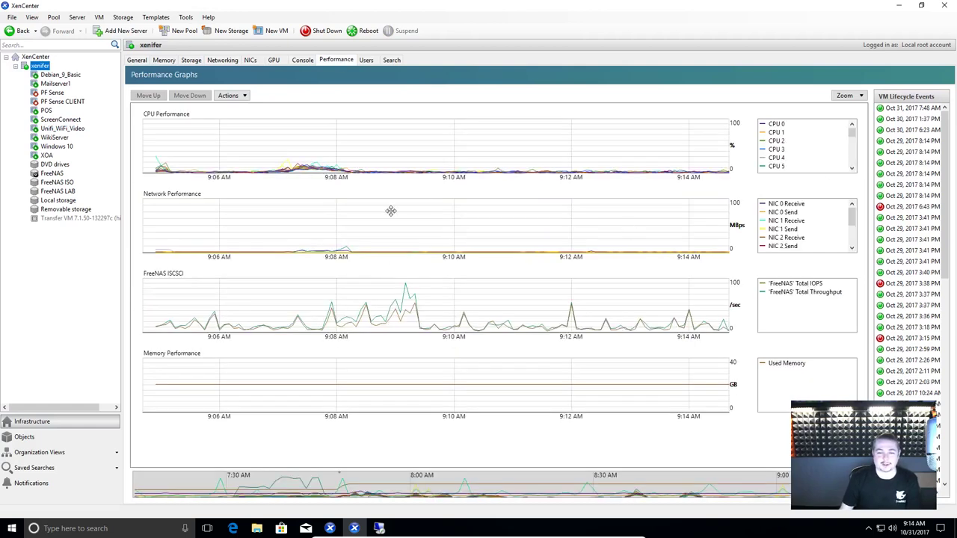
left_click(861, 95)
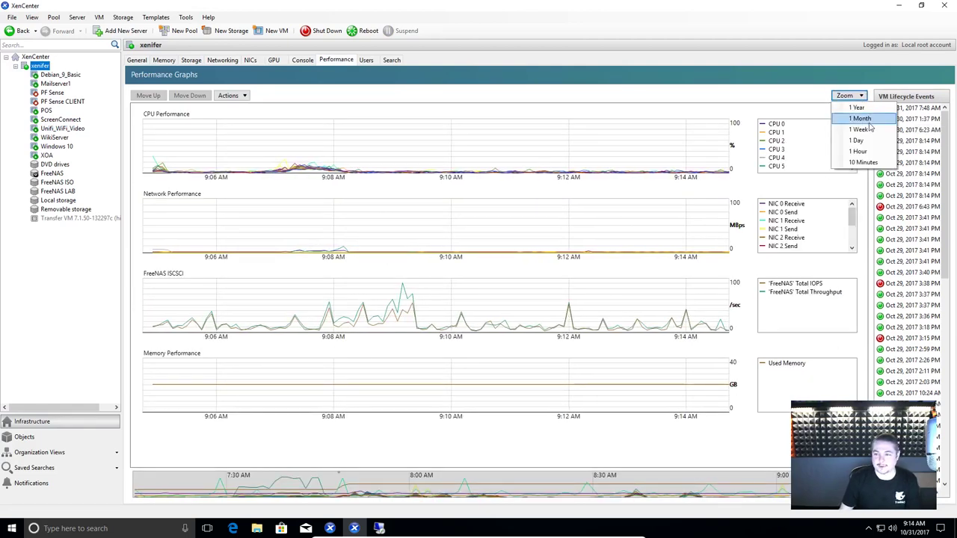
left_click(863, 140)
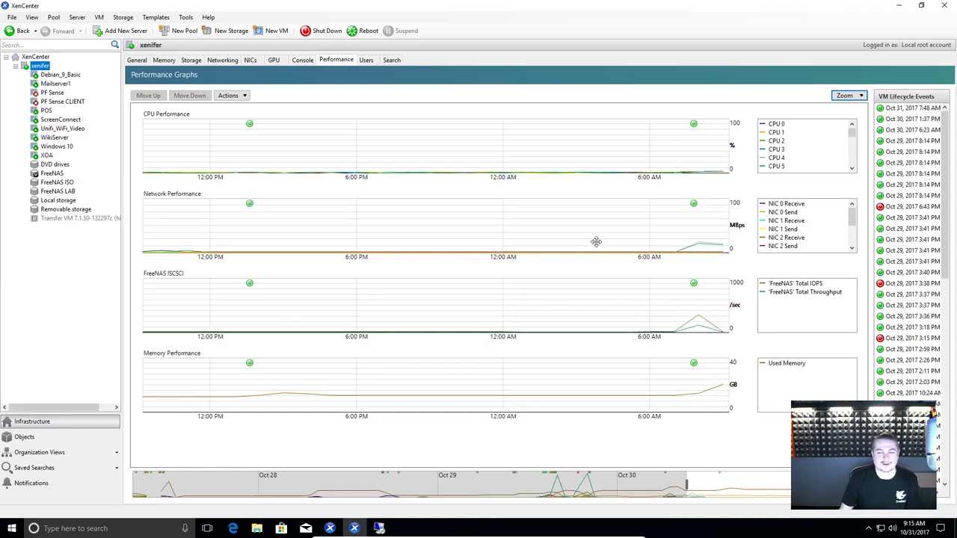
Step: View the PF Sense and Windows 10 VMs, and switch to Chrome to show the Chelsio dual-port SFP+ 10GbE card's Amazon page
left_click(57, 93)
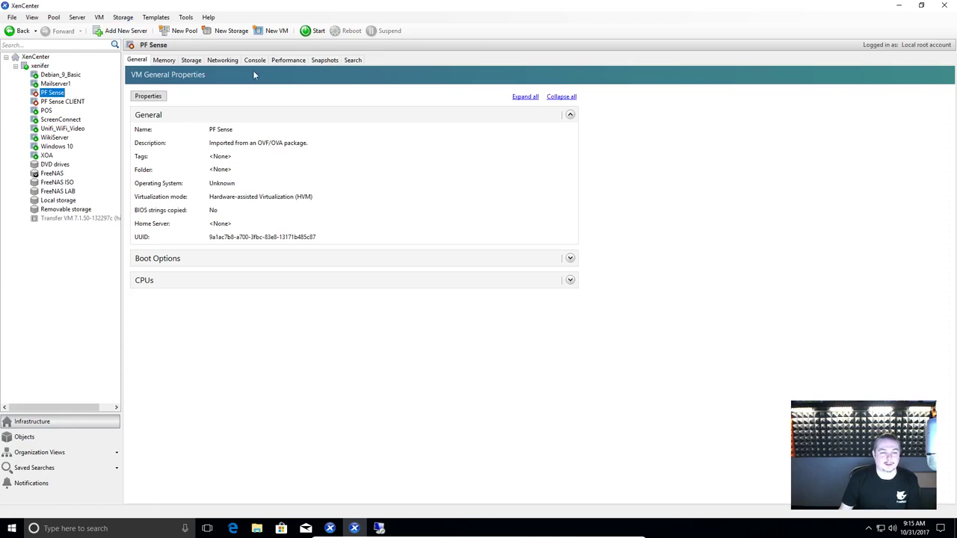
left_click(66, 148)
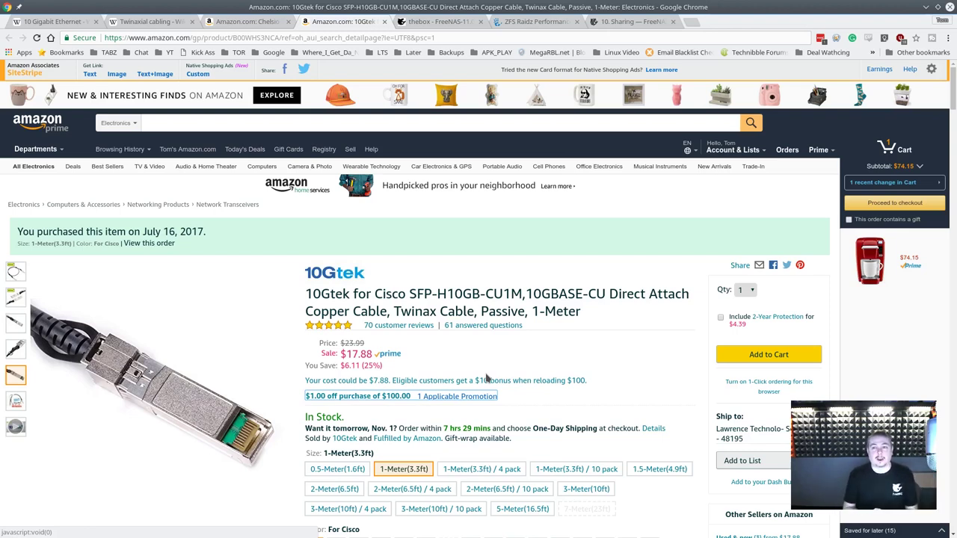
left_click(251, 22)
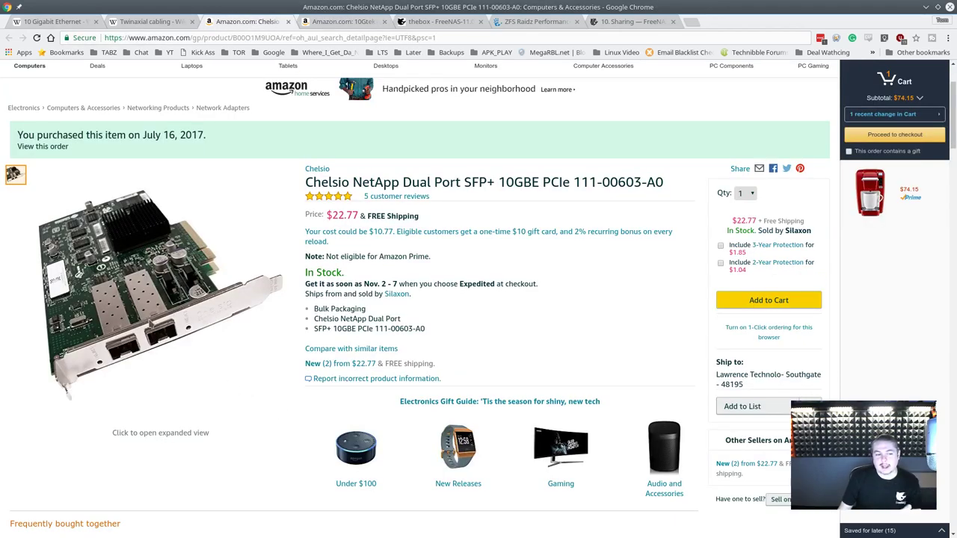